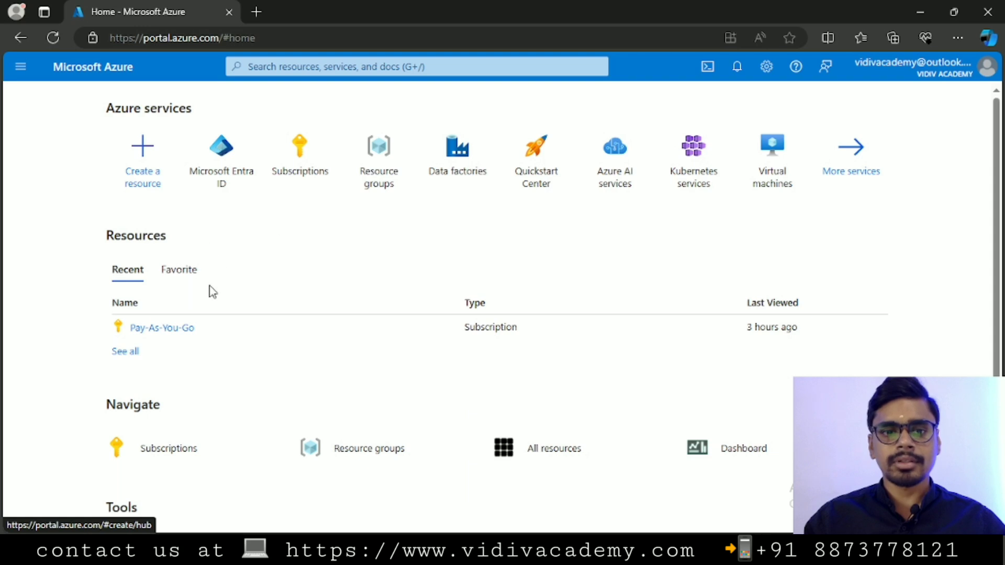
Go to the Pay-As-You-Go subscription's Budgets page and start adding a new budget.
{"action": "left_click", "coordinate": [157, 331]}
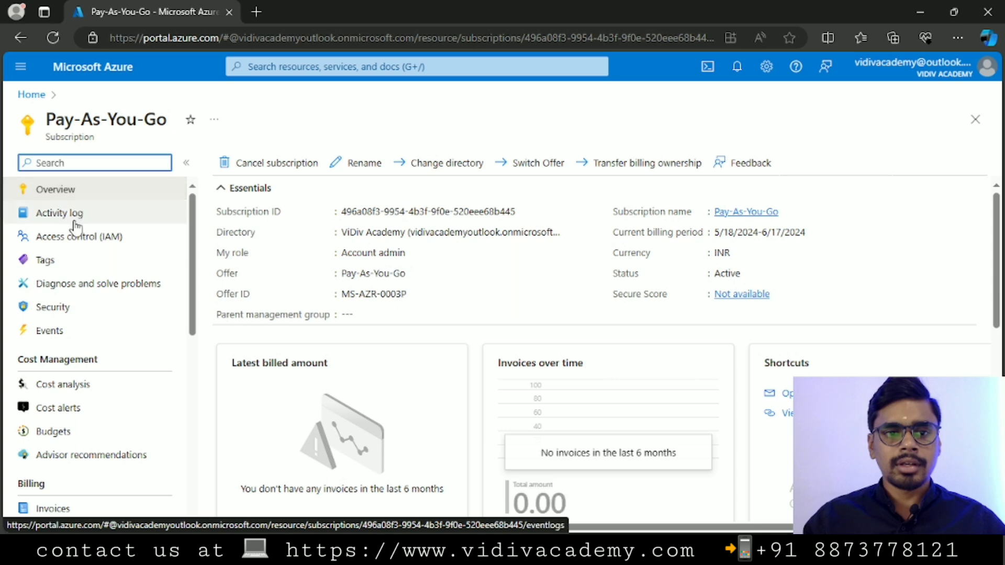
{"action": "scroll", "coordinate": [89, 299], "scroll_direction": "down", "scroll_amount": 1}
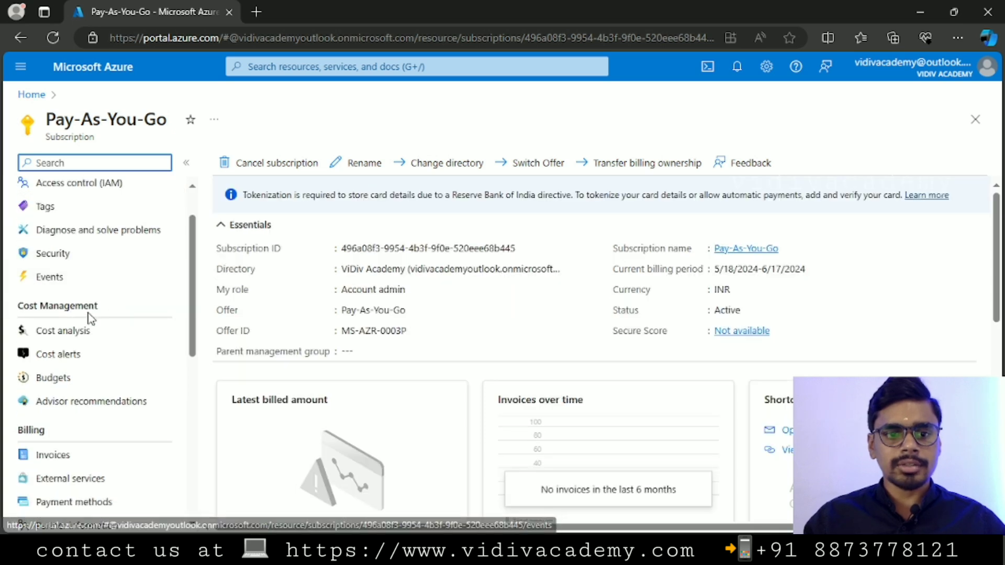
{"action": "left_click", "coordinate": [69, 388]}
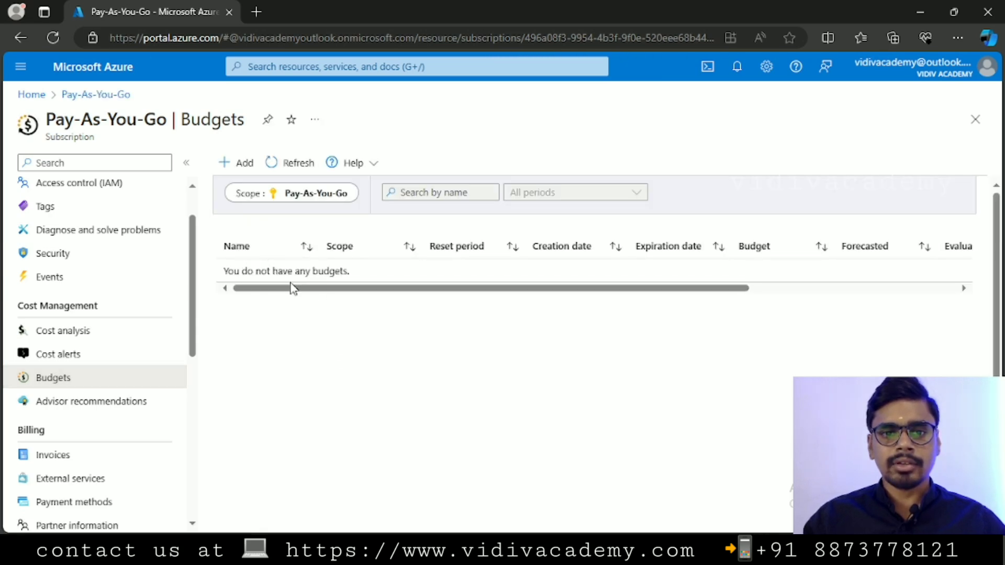
{"action": "left_click", "coordinate": [228, 166]}
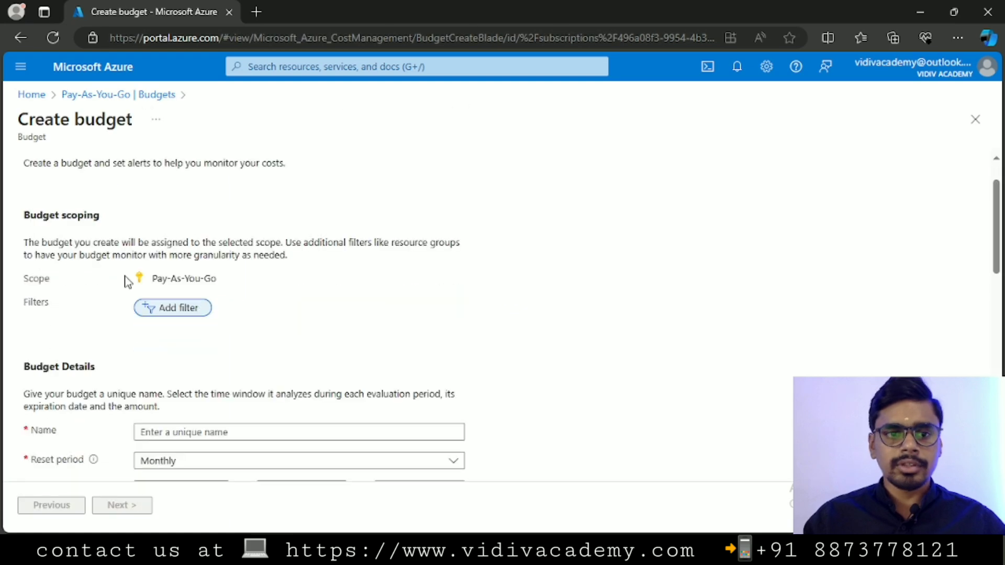
Enter 'exceeded1K' as the budget name, correcting the typo.
{"action": "scroll", "coordinate": [251, 280], "scroll_direction": "down", "scroll_amount": 2}
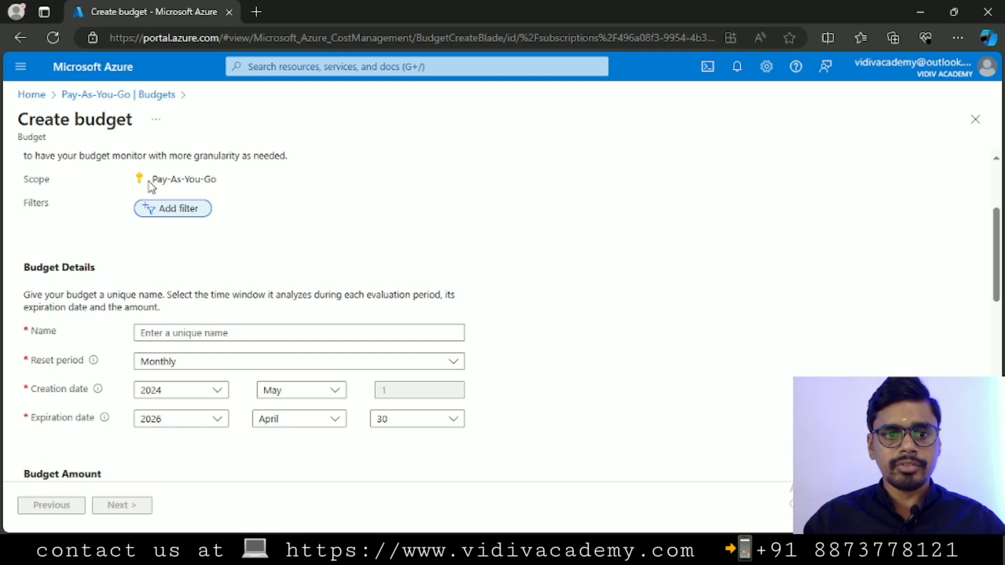
{"action": "scroll", "coordinate": [31, 203], "scroll_direction": "down", "scroll_amount": 1}
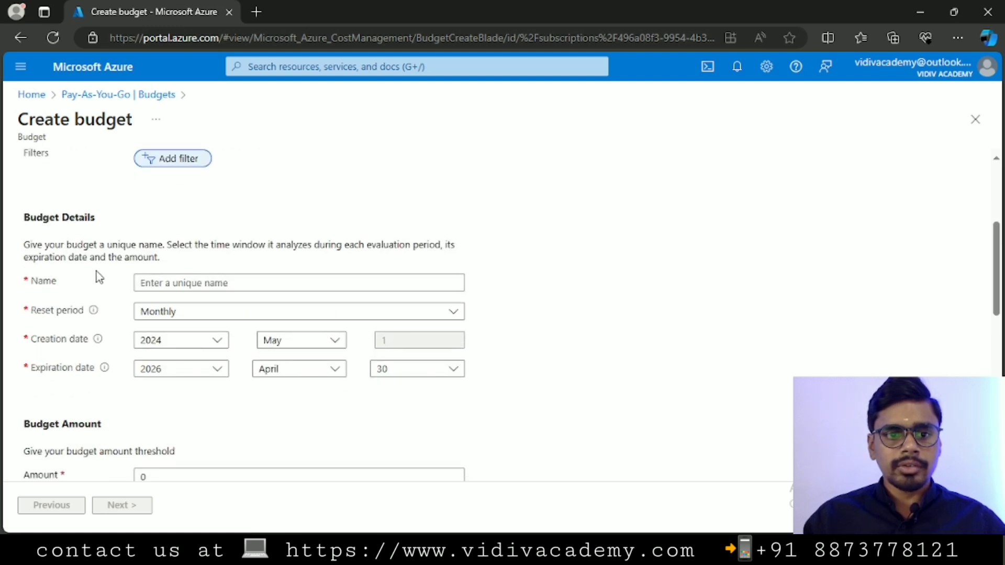
{"action": "left_click", "coordinate": [183, 283]}
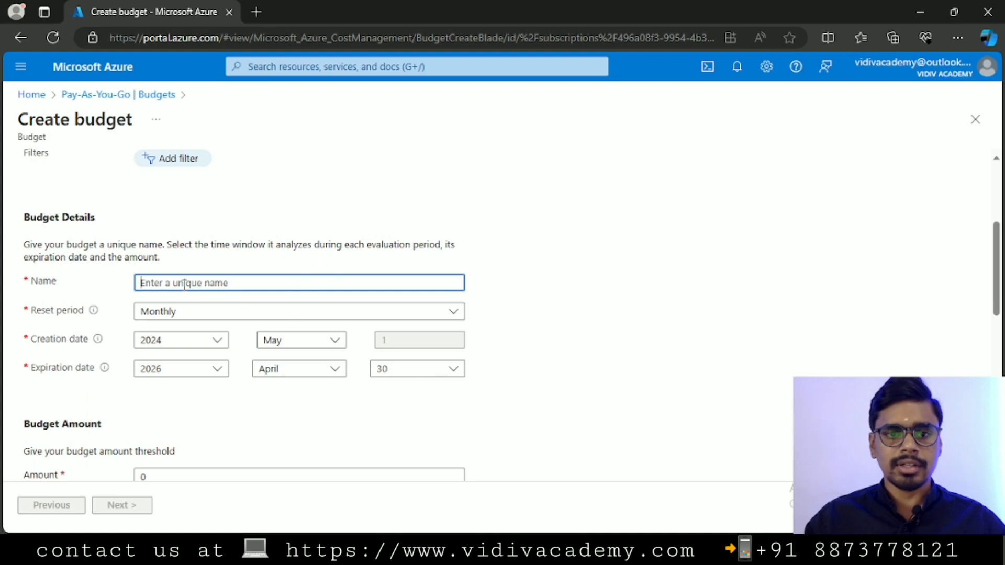
{"action": "type", "text": "ex"}
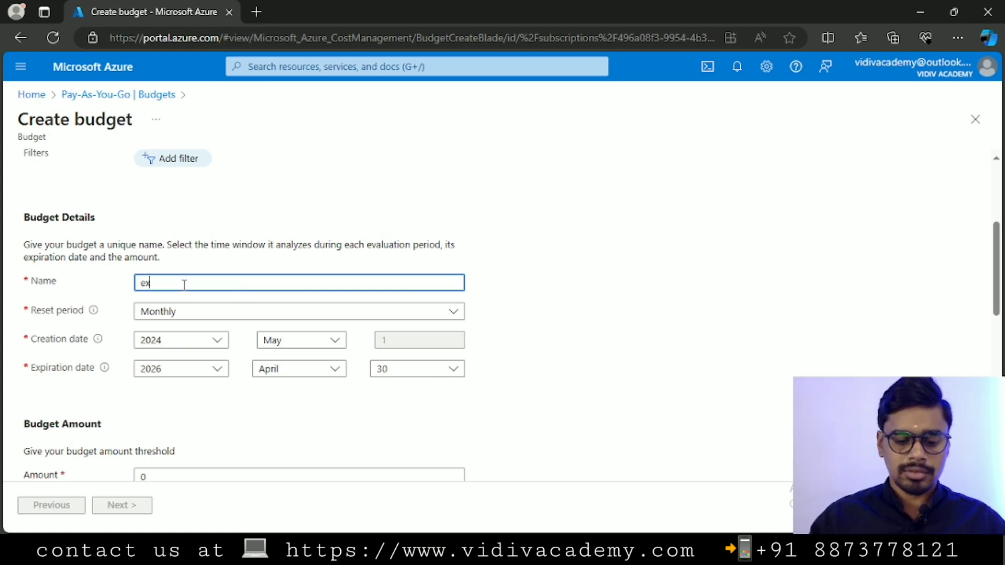
{"action": "type", "text": "ceeding1K"}
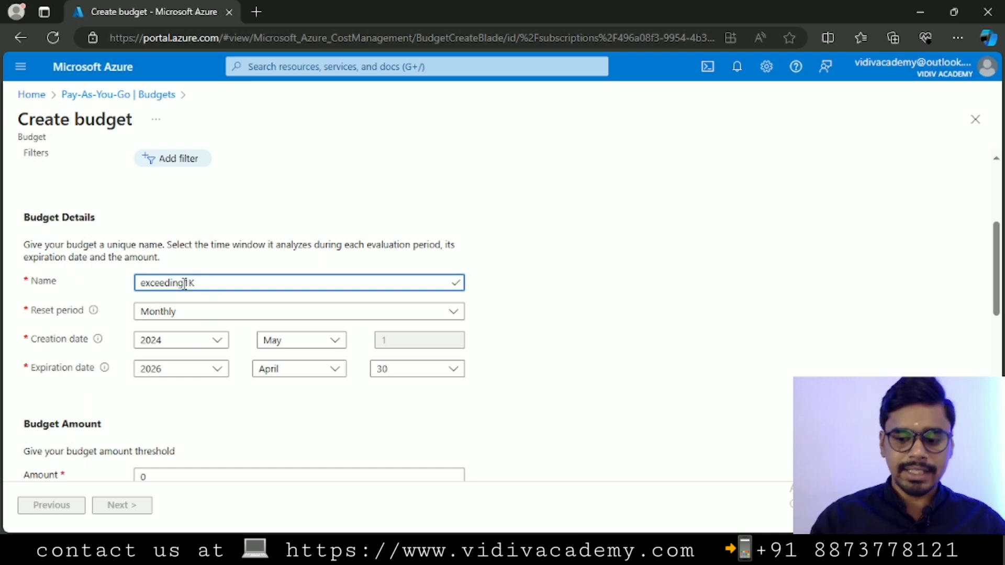
{"action": "key", "text": "BackSpace"}
{"action": "key", "text": "BackSpace"}
{"action": "key", "text": "BackSpace"}
{"action": "type", "text": "eed"}
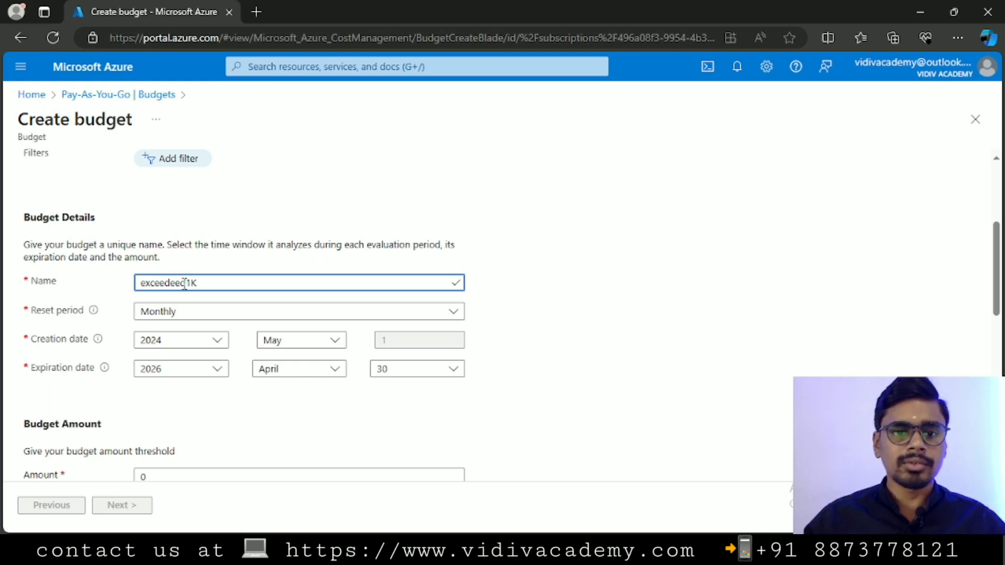
{"action": "key", "text": "Left"}
{"action": "key", "text": "BackSpace"}
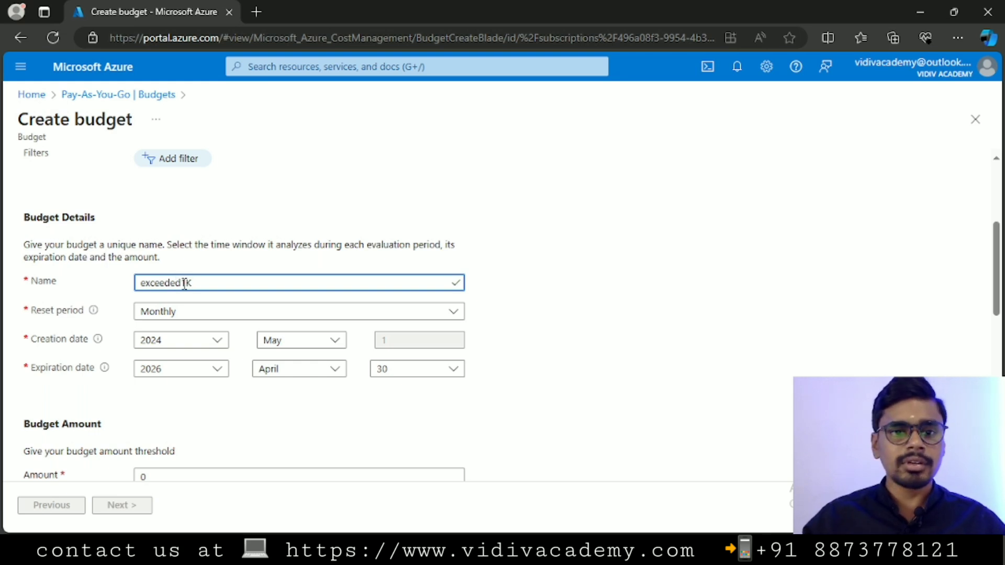
{"action": "left_click_drag", "start_coordinate": [199, 286], "coordinate": [102, 276]}
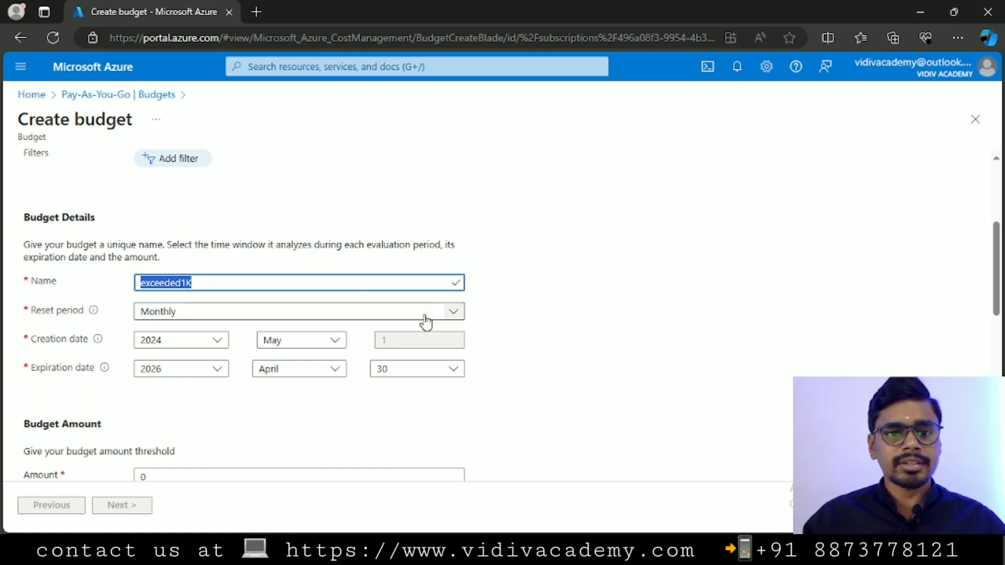
Keep the reset period Monthly and the expiration date April 30, 2026.
{"action": "left_click", "coordinate": [455, 314]}
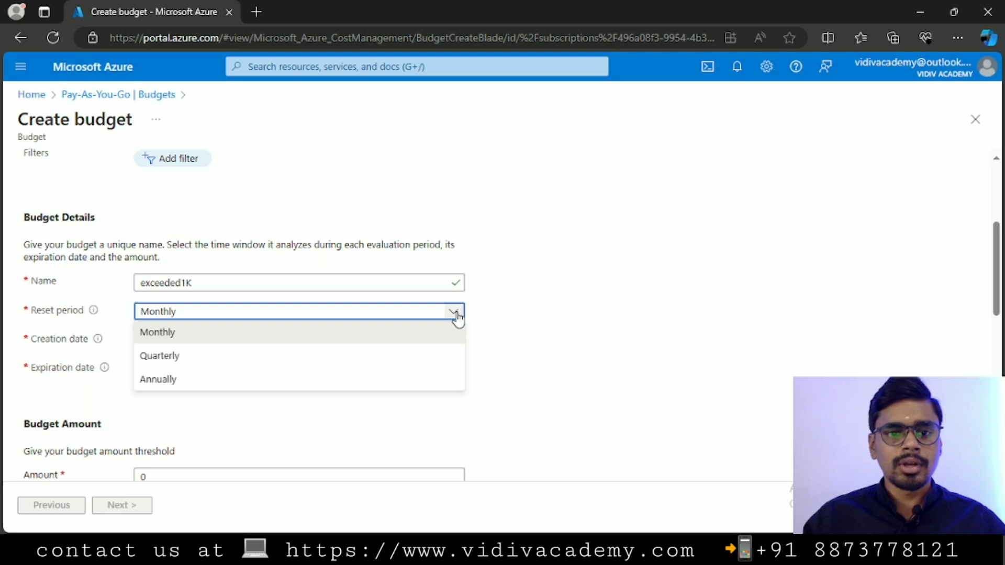
{"action": "left_click", "coordinate": [455, 314]}
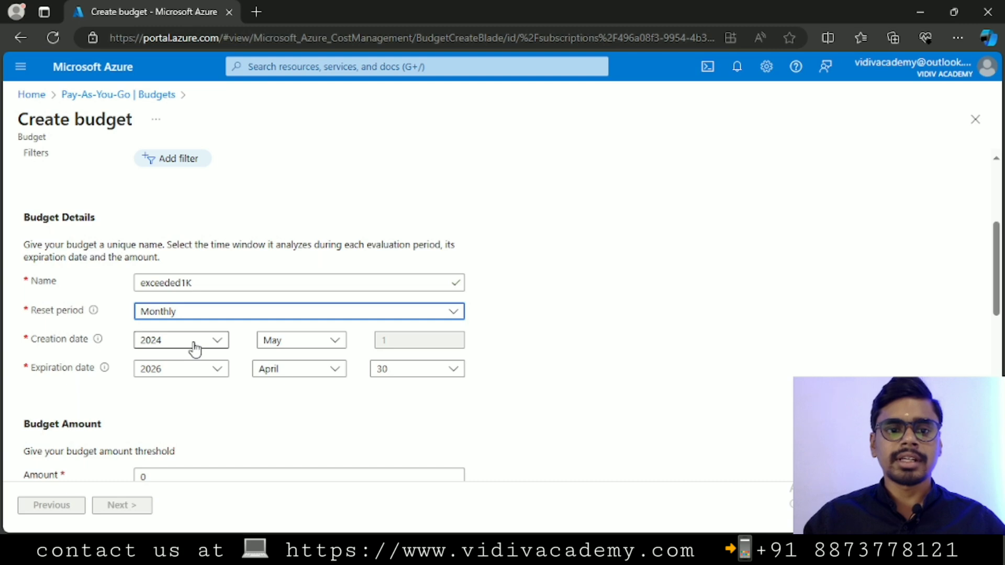
{"action": "scroll", "coordinate": [92, 348], "scroll_direction": "down", "scroll_amount": 1}
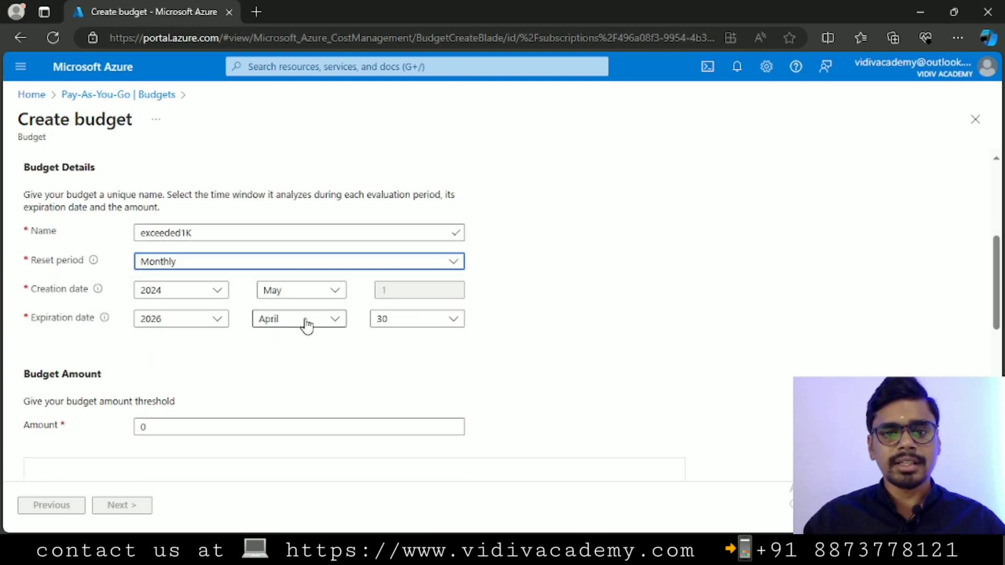
{"action": "scroll", "coordinate": [247, 325], "scroll_direction": "down", "scroll_amount": 1}
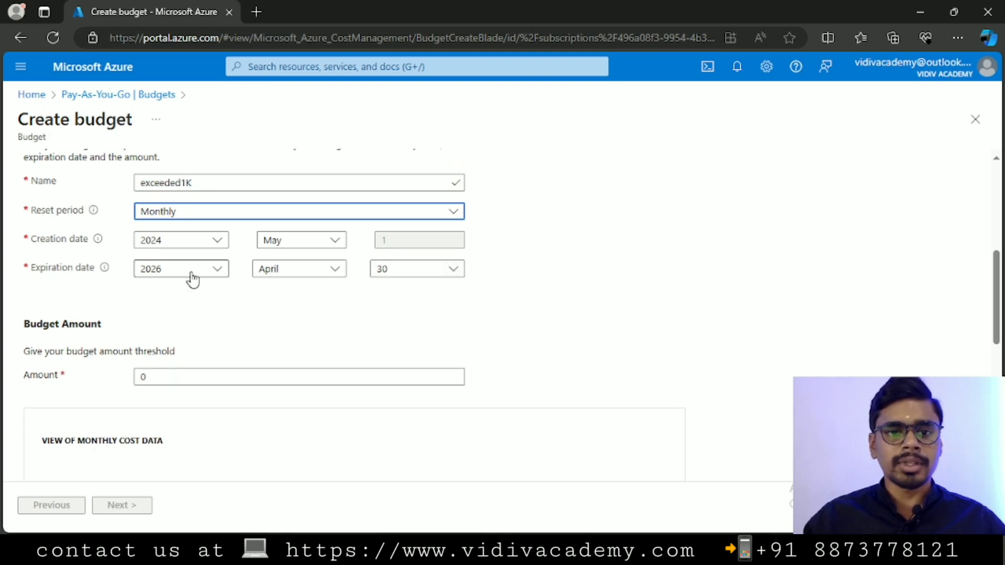
{"action": "left_click", "coordinate": [218, 270]}
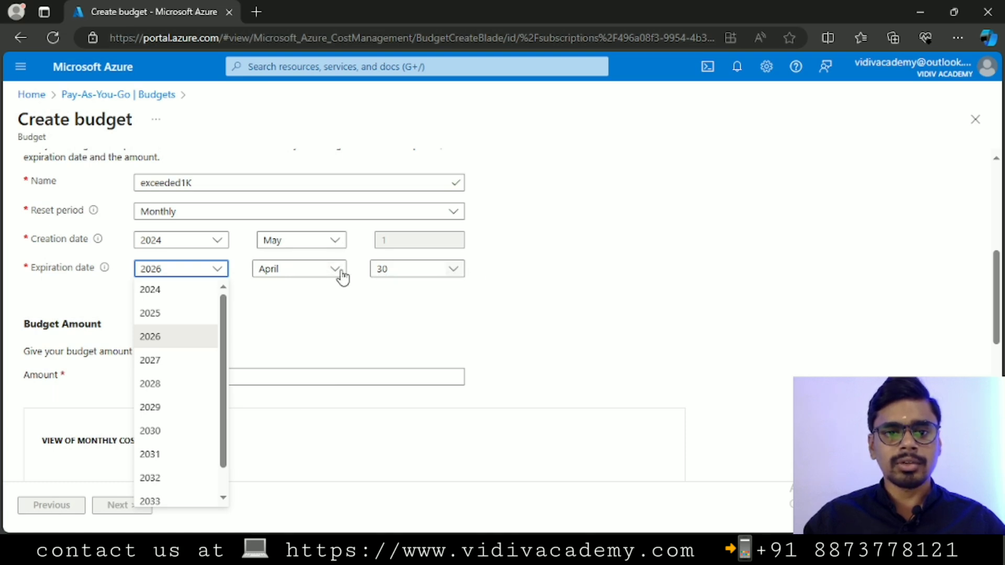
{"action": "left_click", "coordinate": [520, 298]}
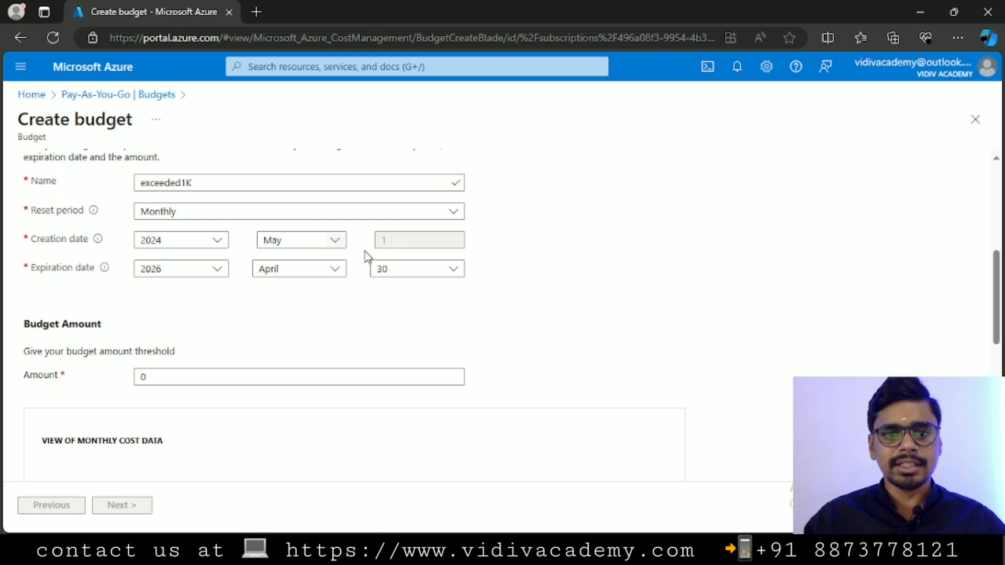
{"action": "left_click_drag", "start_coordinate": [217, 183], "coordinate": [124, 172]}
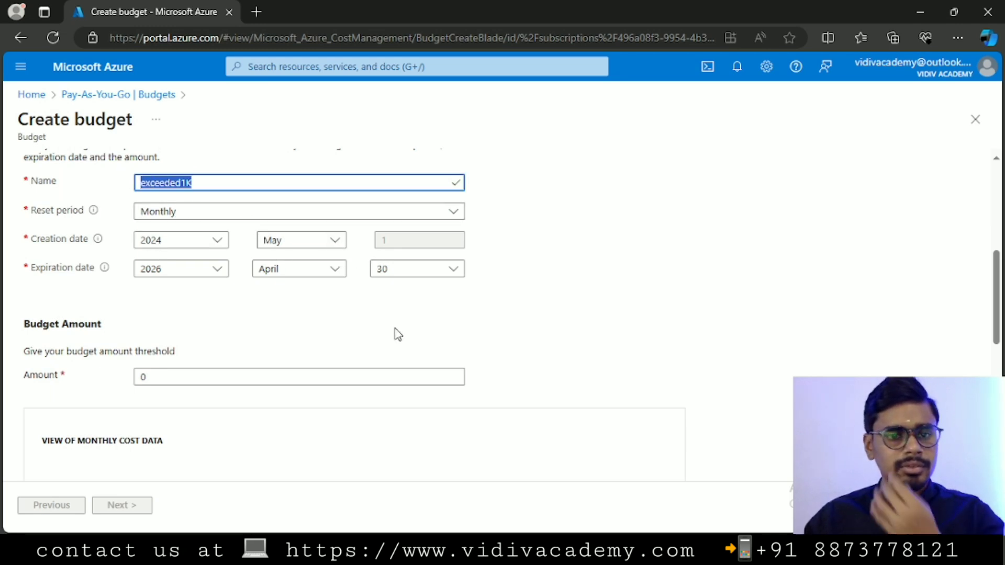
{"action": "scroll", "coordinate": [263, 328], "scroll_direction": "down", "scroll_amount": 1}
{"action": "left_click", "coordinate": [209, 329]}
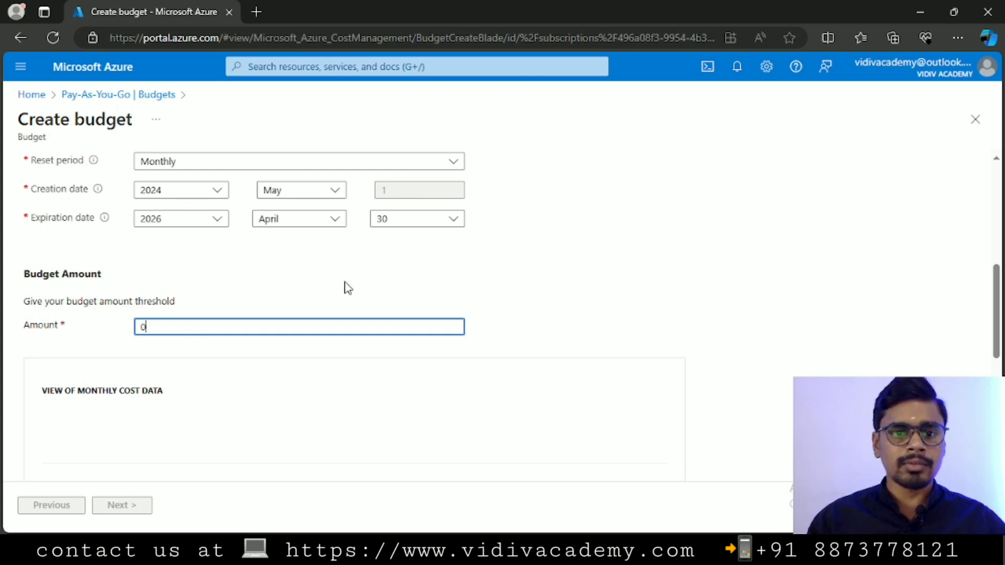
Replace the default amount of 0 with a budget amount of 1000.
{"action": "key", "text": "BackSpace"}
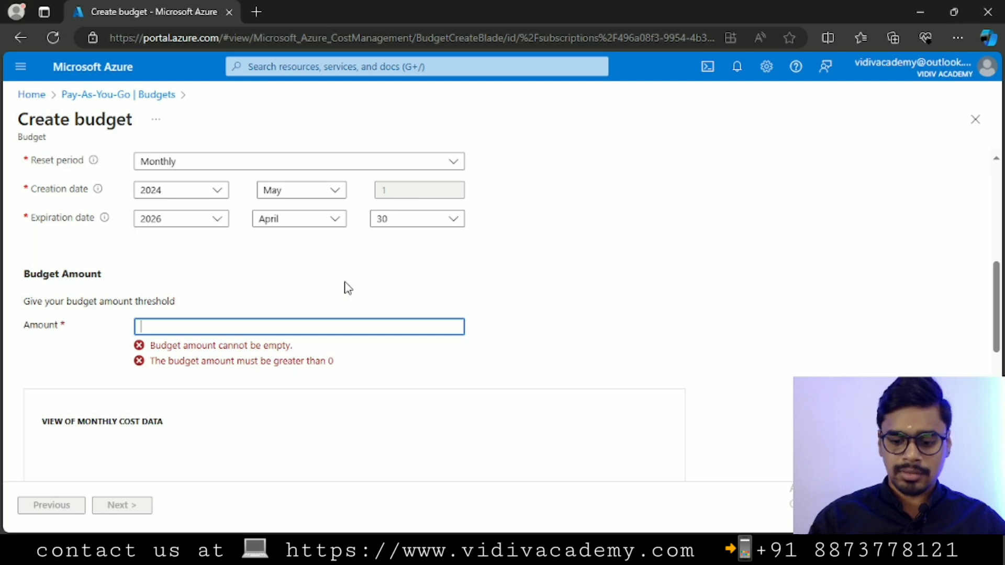
{"action": "type", "text": "1000"}
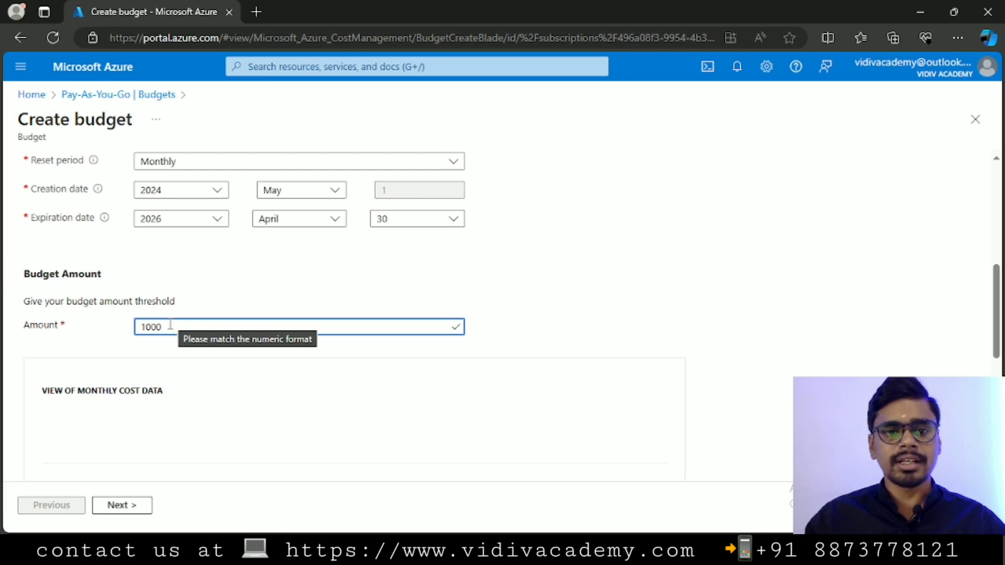
{"action": "scroll", "coordinate": [135, 294], "scroll_direction": "up", "scroll_amount": 1}
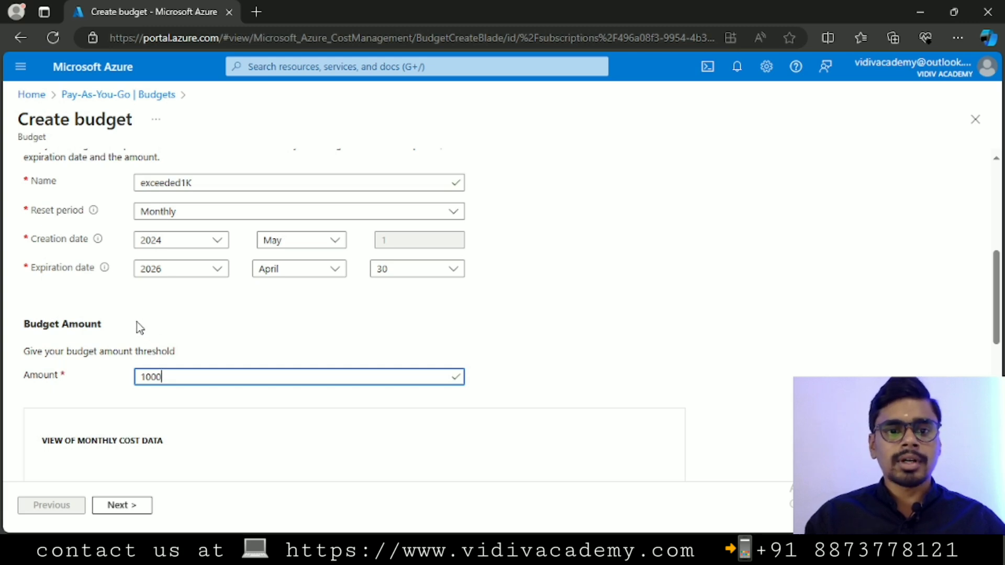
{"action": "scroll", "coordinate": [140, 328], "scroll_direction": "down", "scroll_amount": 1}
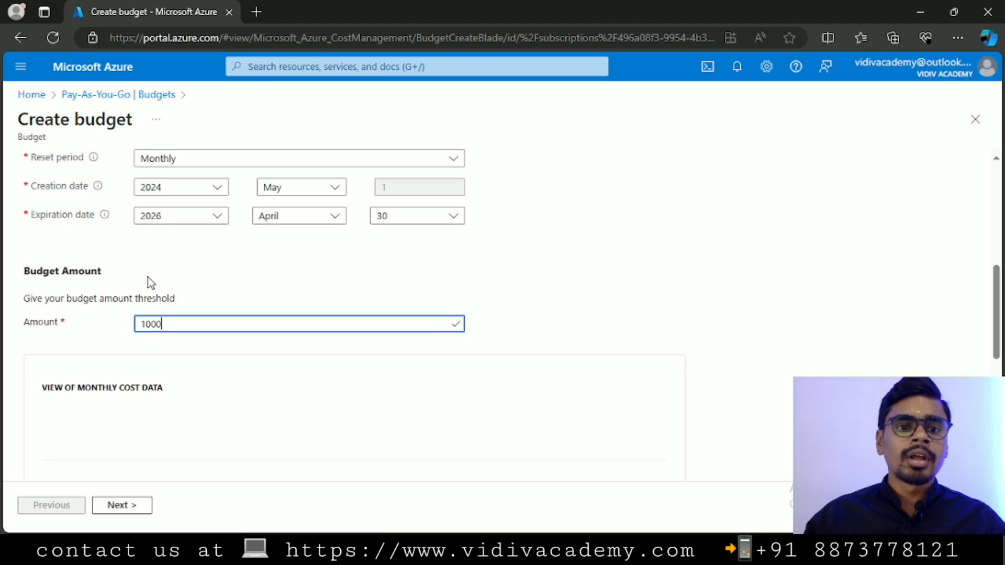
{"action": "scroll", "coordinate": [148, 287], "scroll_direction": "down", "scroll_amount": 5}
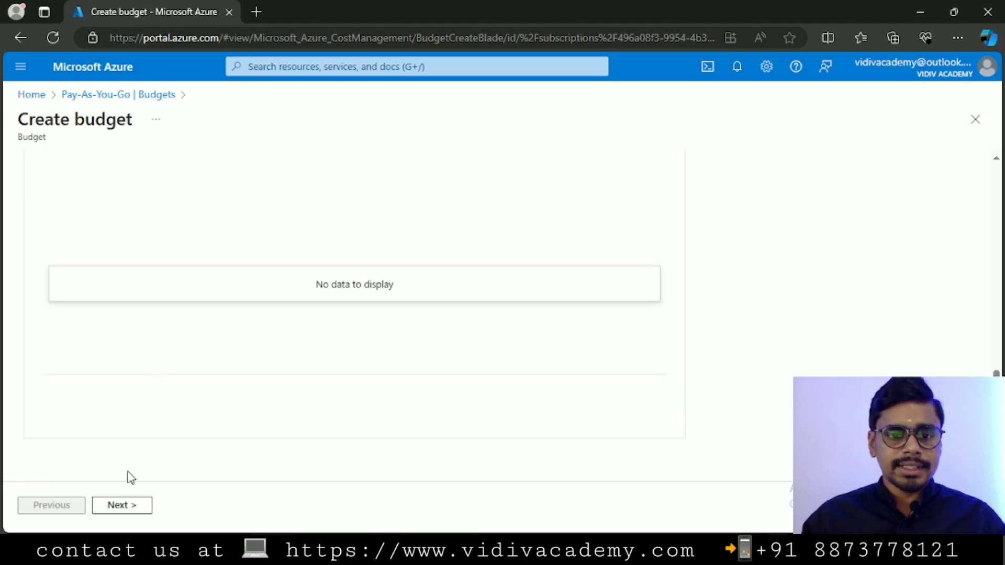
Move to the alerts step and set the first condition to Actual at 80% (800).
{"action": "left_click", "coordinate": [130, 509]}
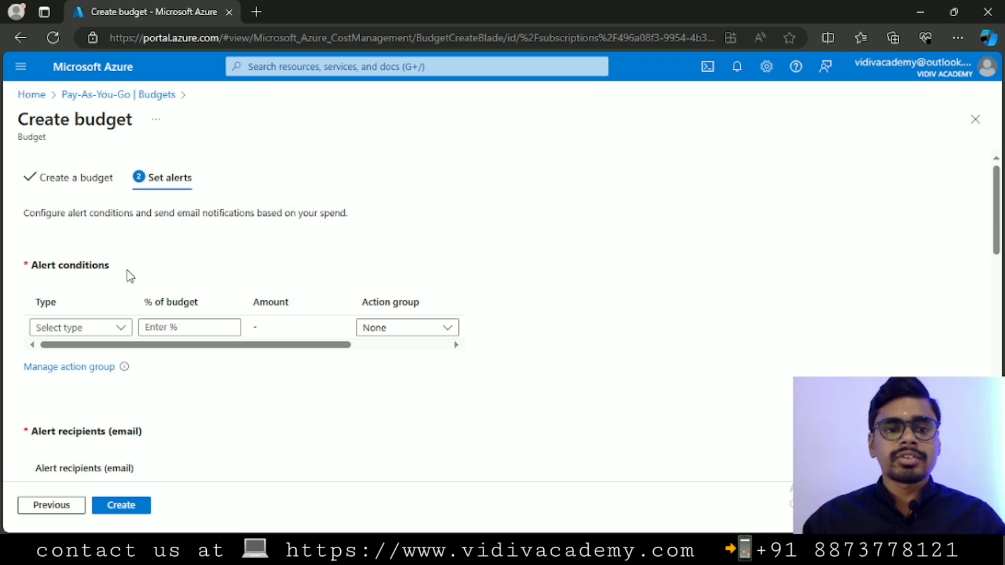
{"action": "left_click", "coordinate": [122, 327]}
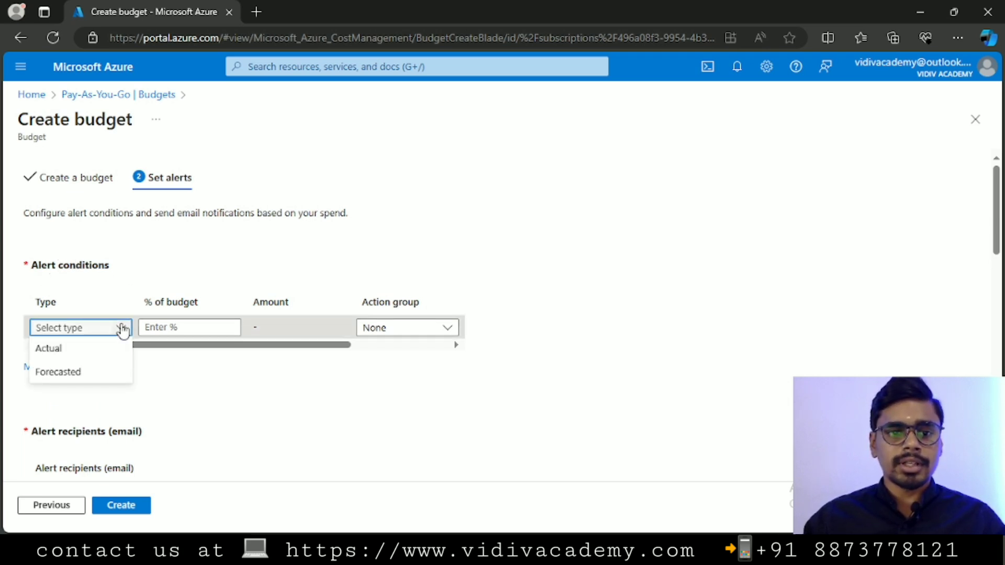
{"action": "left_click", "coordinate": [78, 355]}
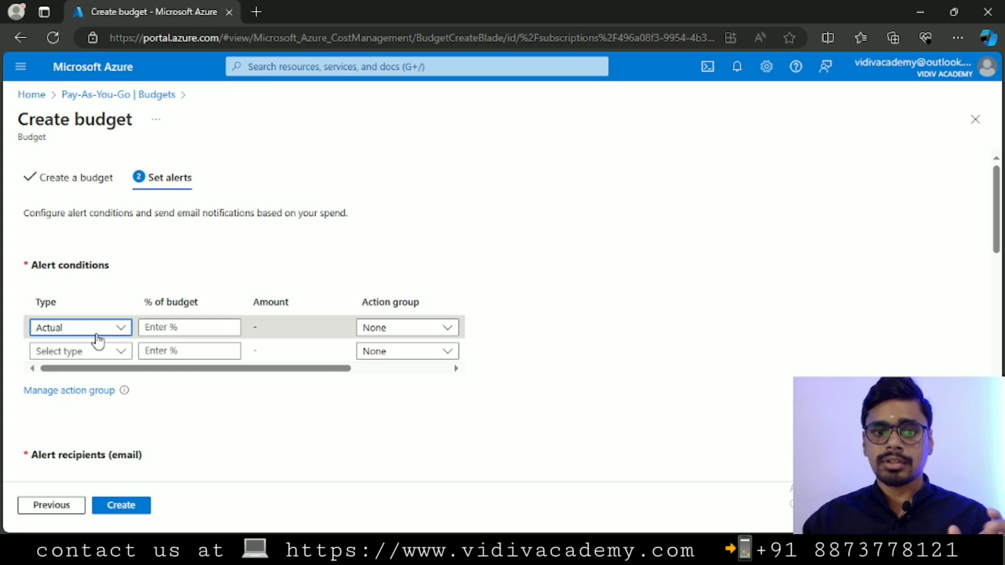
{"action": "left_click", "coordinate": [166, 329]}
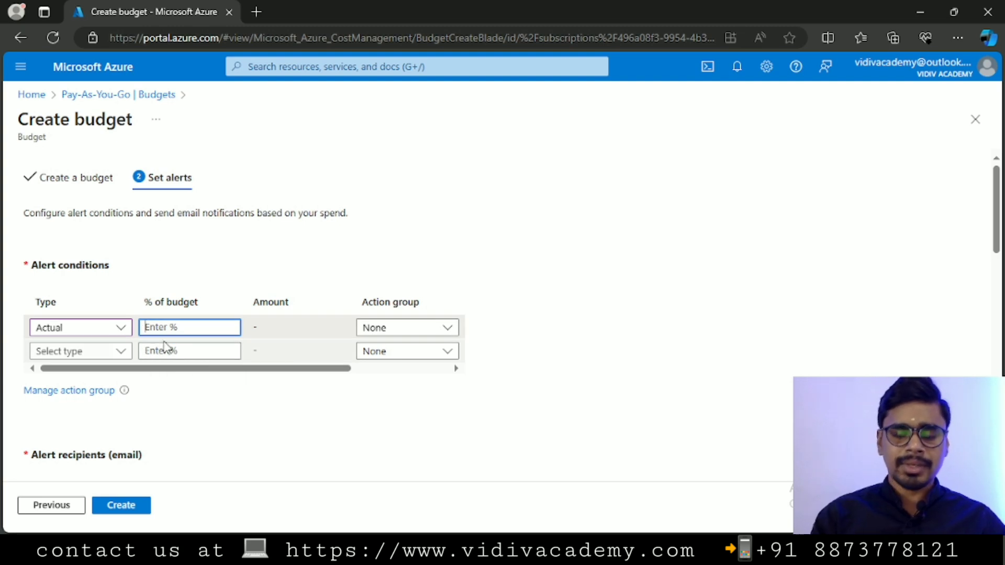
{"action": "type", "text": "100"}
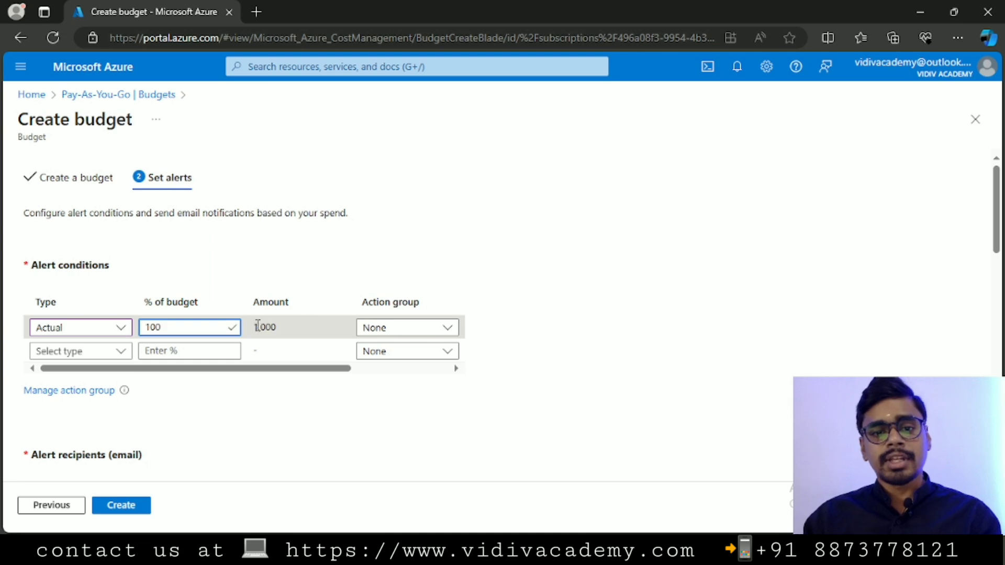
{"action": "left_click_drag", "start_coordinate": [256, 327], "coordinate": [283, 332]}
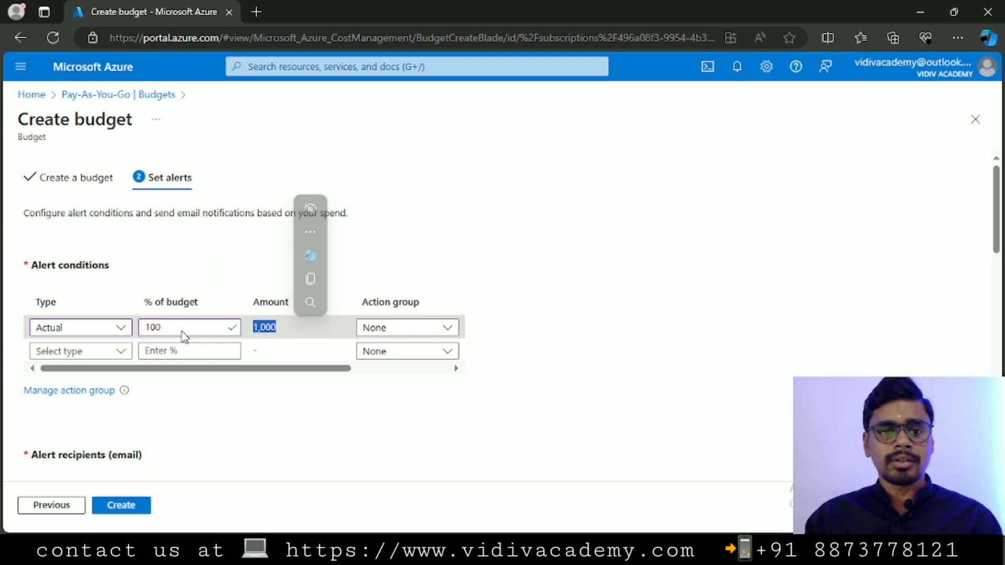
{"action": "left_click", "coordinate": [162, 325]}
{"action": "key", "text": "BackSpace"}
{"action": "key", "text": "BackSpace"}
{"action": "key", "text": "BackSpace"}
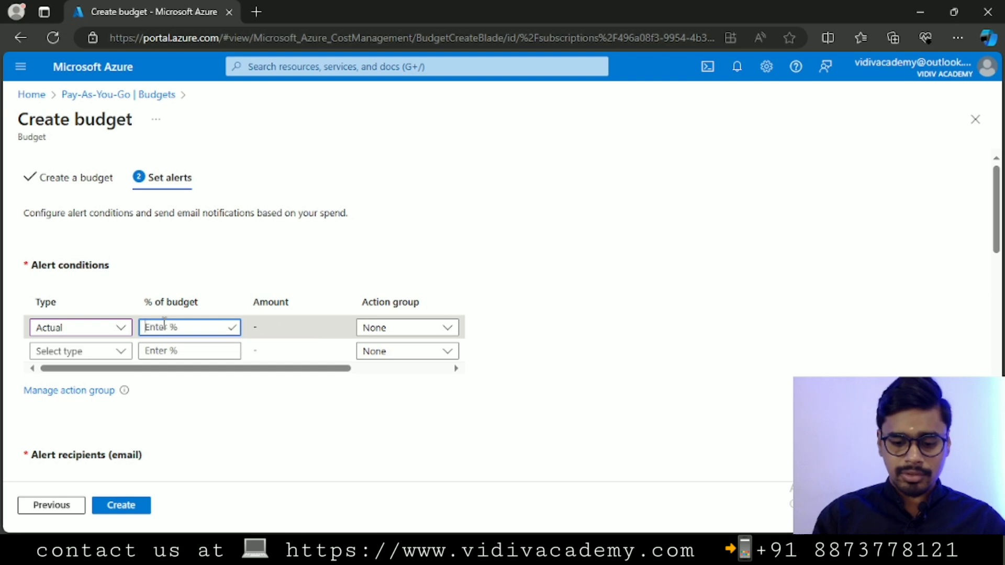
{"action": "type", "text": "80"}
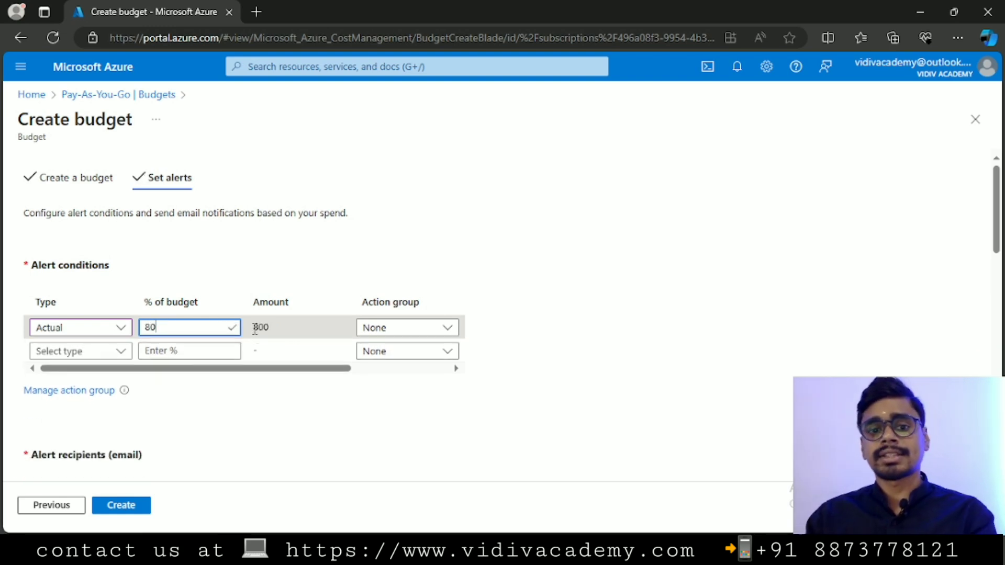
Add a second Actual alert condition at 100% (1,000).
{"action": "left_click", "coordinate": [118, 359]}
{"action": "left_click", "coordinate": [81, 376]}
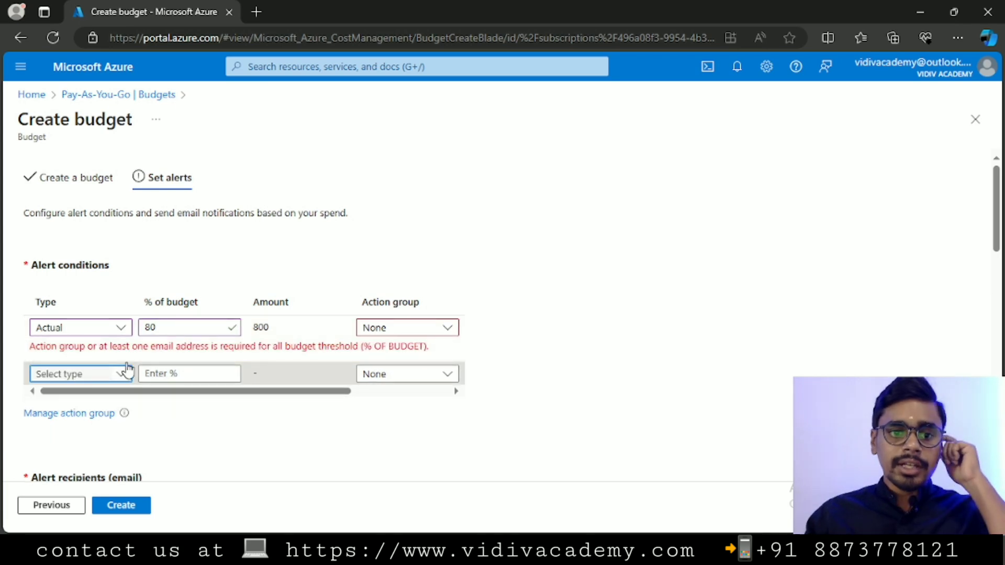
{"action": "left_click", "coordinate": [177, 373]}
{"action": "type", "text": "1000"}
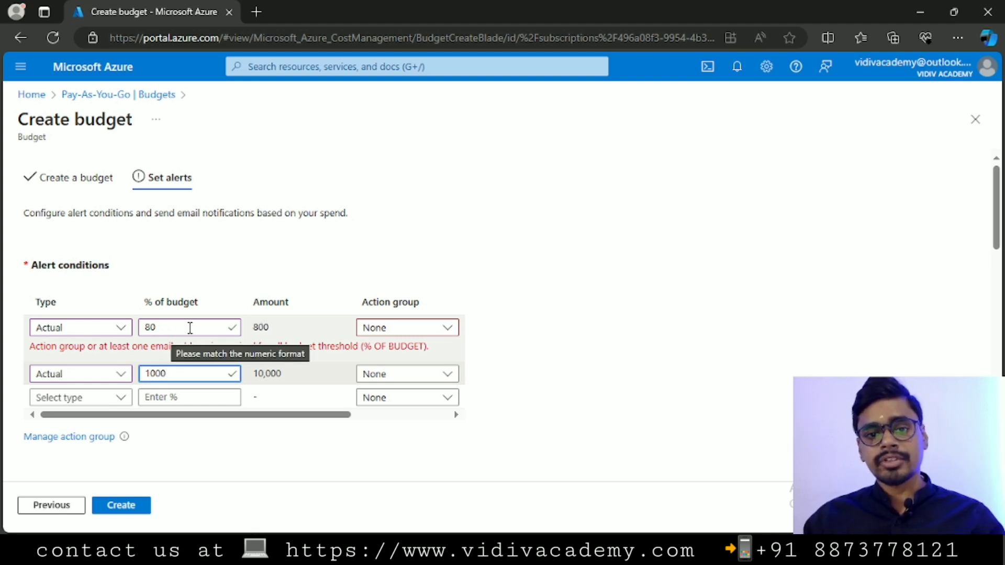
{"action": "left_click_drag", "start_coordinate": [258, 328], "coordinate": [279, 331]}
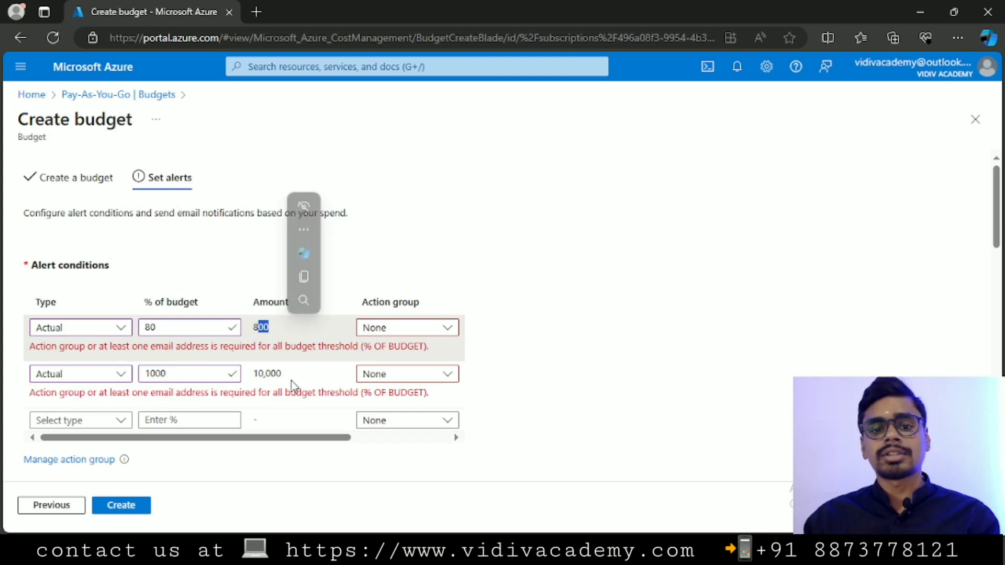
{"action": "left_click", "coordinate": [174, 377]}
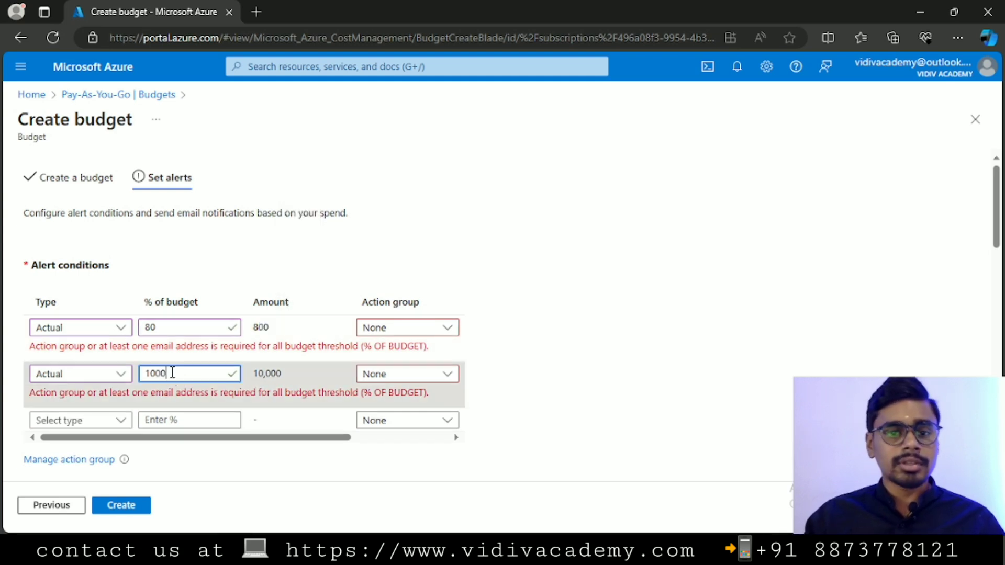
{"action": "key", "text": "BackSpace"}
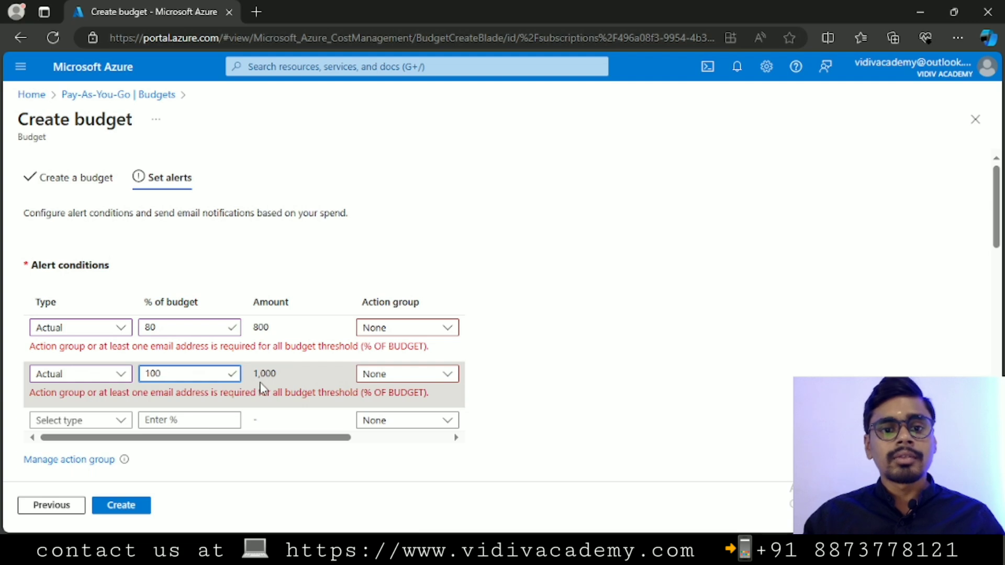
{"action": "left_click_drag", "start_coordinate": [252, 374], "coordinate": [278, 379]}
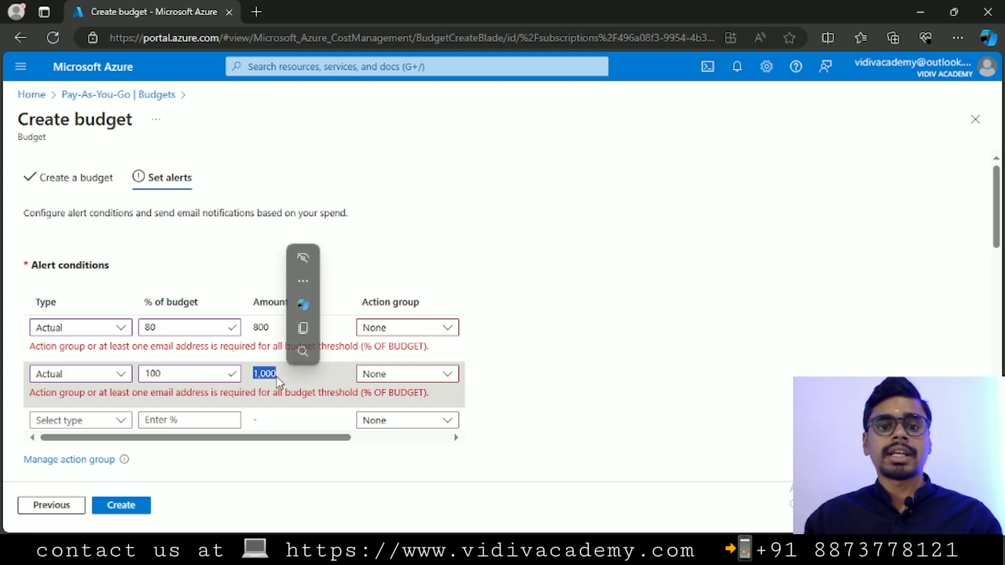
Leave the Action group as None on both alert conditions.
{"action": "left_click", "coordinate": [442, 333]}
{"action": "left_click", "coordinate": [391, 349]}
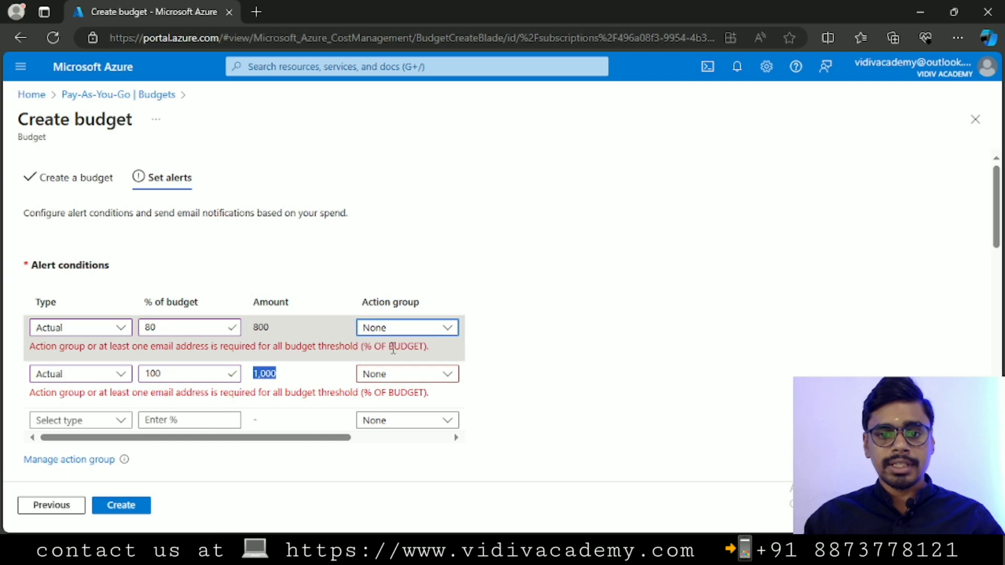
{"action": "left_click", "coordinate": [495, 328]}
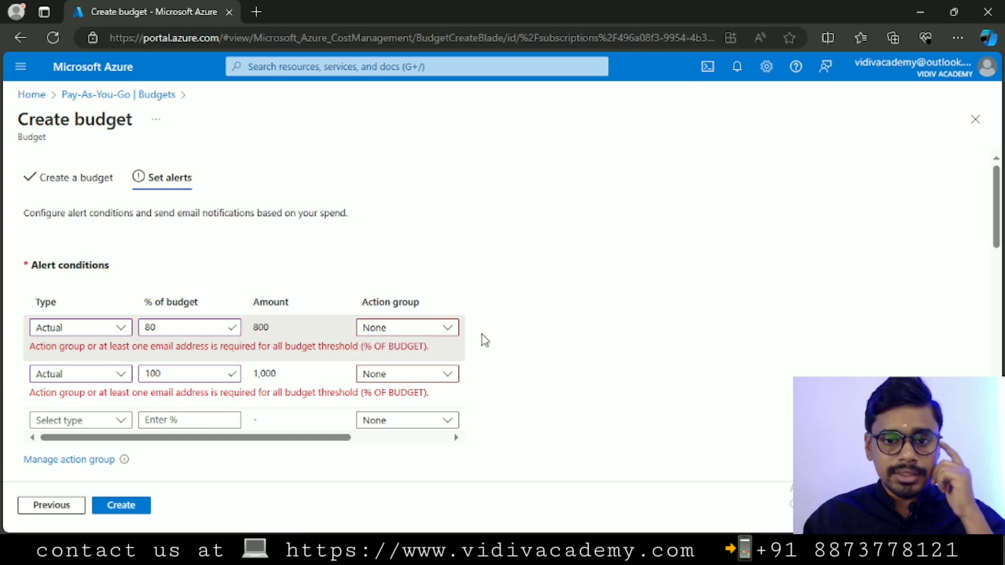
{"action": "left_click", "coordinate": [445, 373]}
{"action": "left_click", "coordinate": [410, 395]}
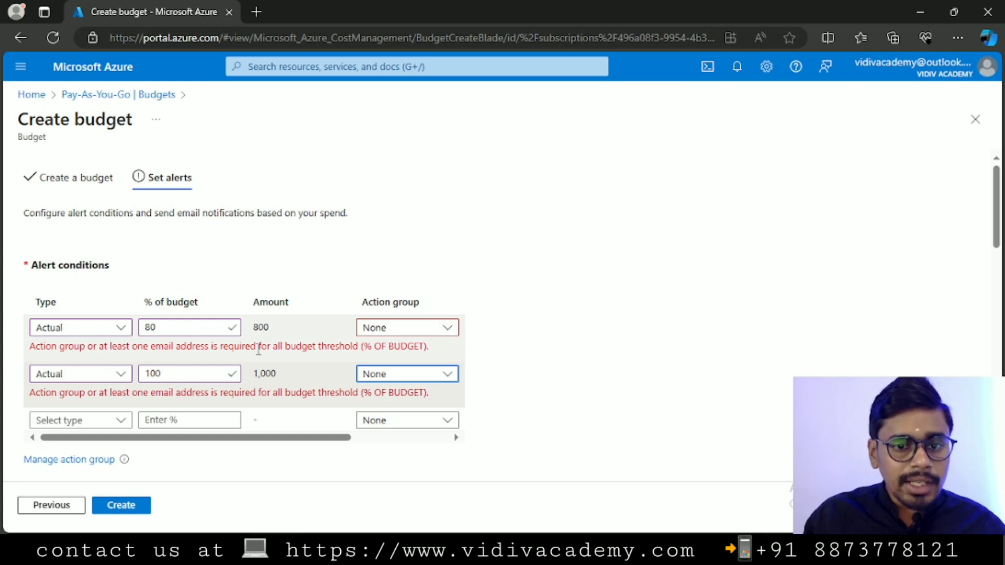
Enter the recipient's e-mail address under Alert recipients (email).
{"action": "scroll", "coordinate": [618, 307], "scroll_direction": "down", "scroll_amount": 3}
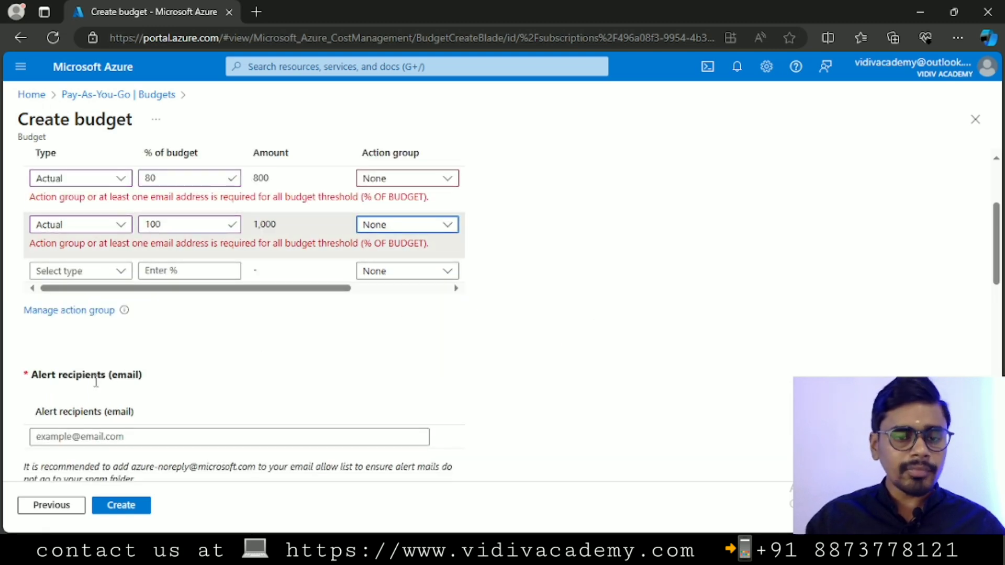
{"action": "left_click_drag", "start_coordinate": [56, 376], "coordinate": [179, 383]}
{"action": "scroll", "coordinate": [198, 382], "scroll_direction": "down", "scroll_amount": 2}
{"action": "scroll", "coordinate": [202, 382], "scroll_direction": "up", "scroll_amount": 2}
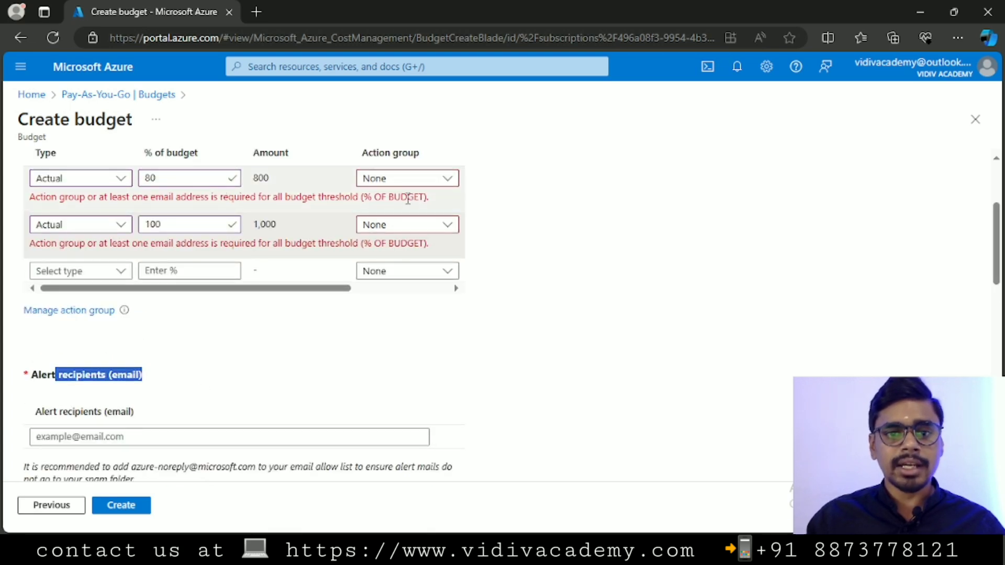
{"action": "scroll", "coordinate": [300, 349], "scroll_direction": "down", "scroll_amount": 1}
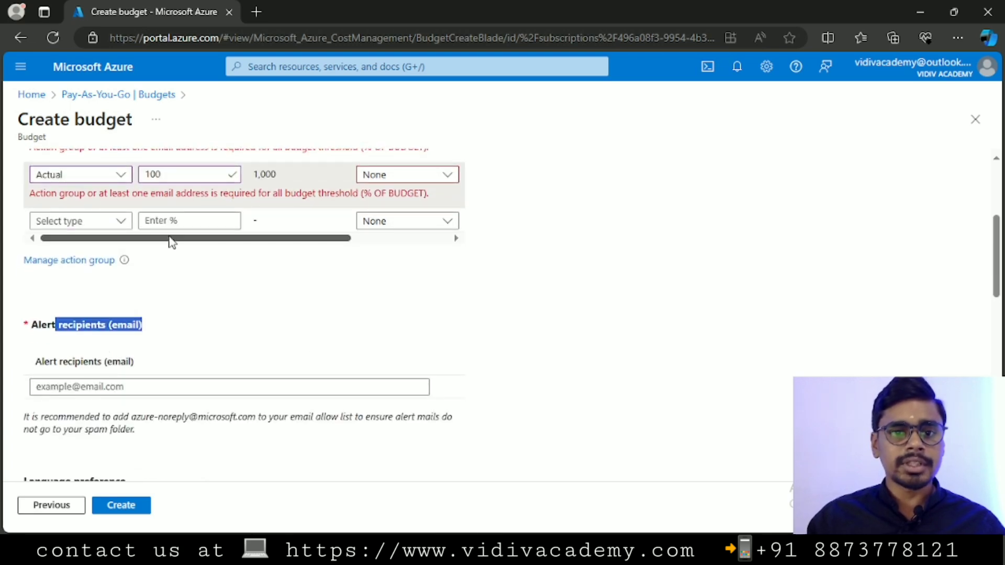
{"action": "left_click_drag", "start_coordinate": [96, 193], "coordinate": [273, 193]}
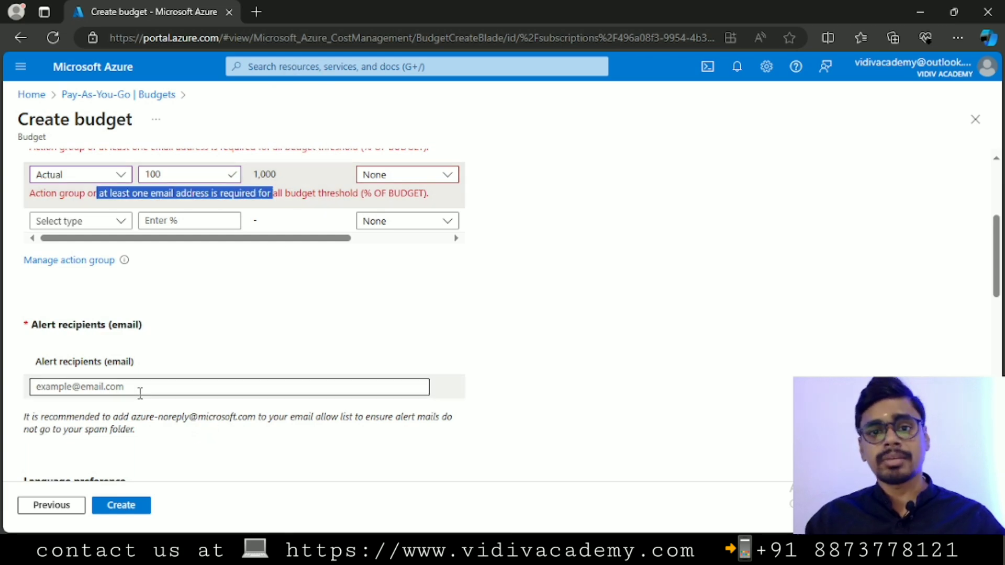
{"action": "left_click", "coordinate": [112, 387]}
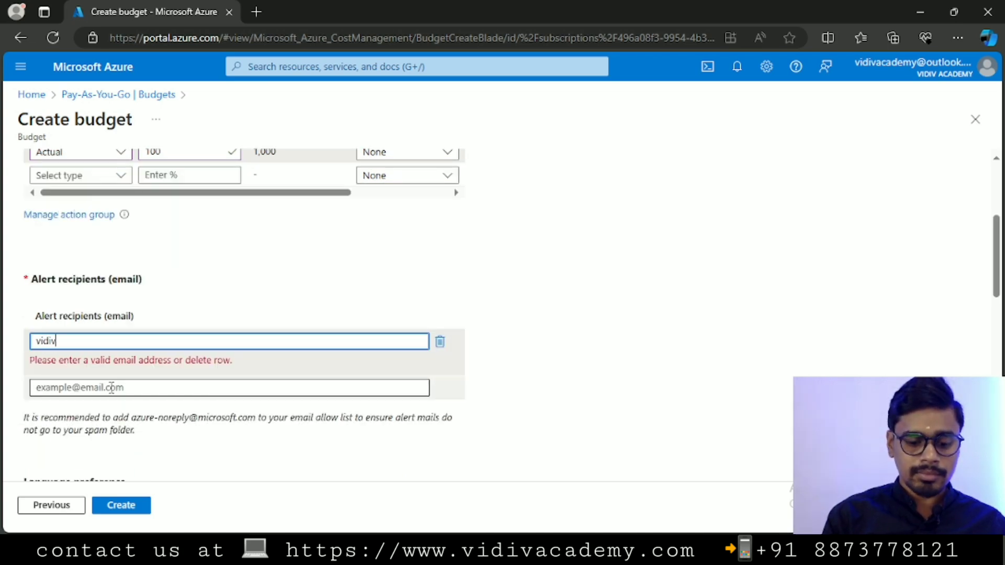
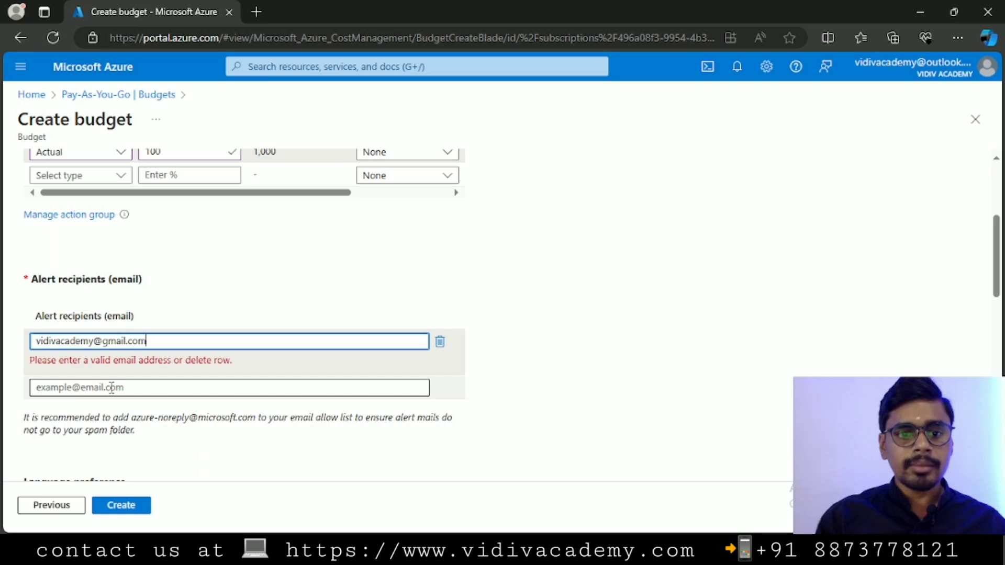
{"action": "scroll", "coordinate": [255, 283], "scroll_direction": "up", "scroll_amount": 2}
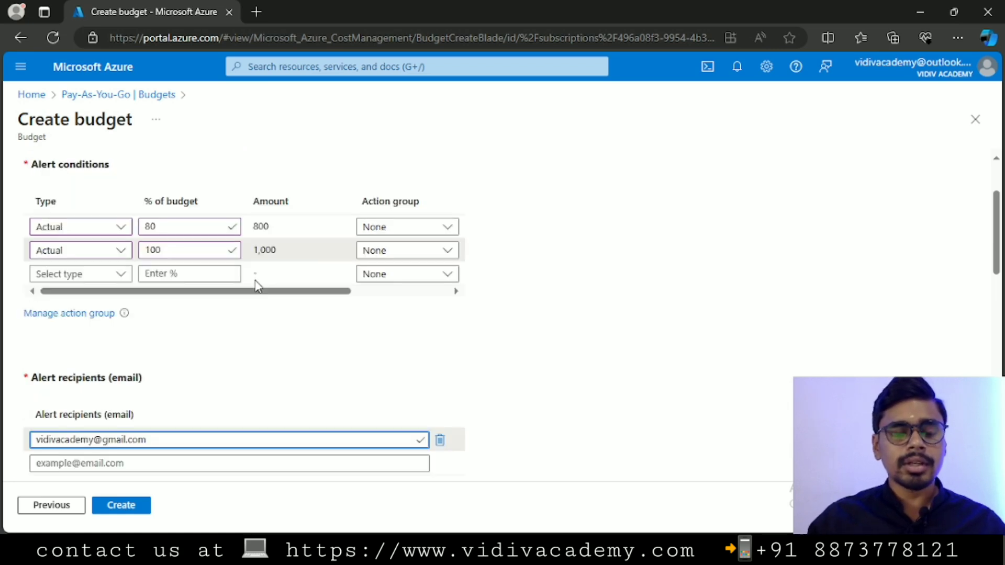
{"action": "scroll", "coordinate": [255, 282], "scroll_direction": "up", "scroll_amount": 1}
{"action": "scroll", "coordinate": [255, 282], "scroll_direction": "down", "scroll_amount": 2}
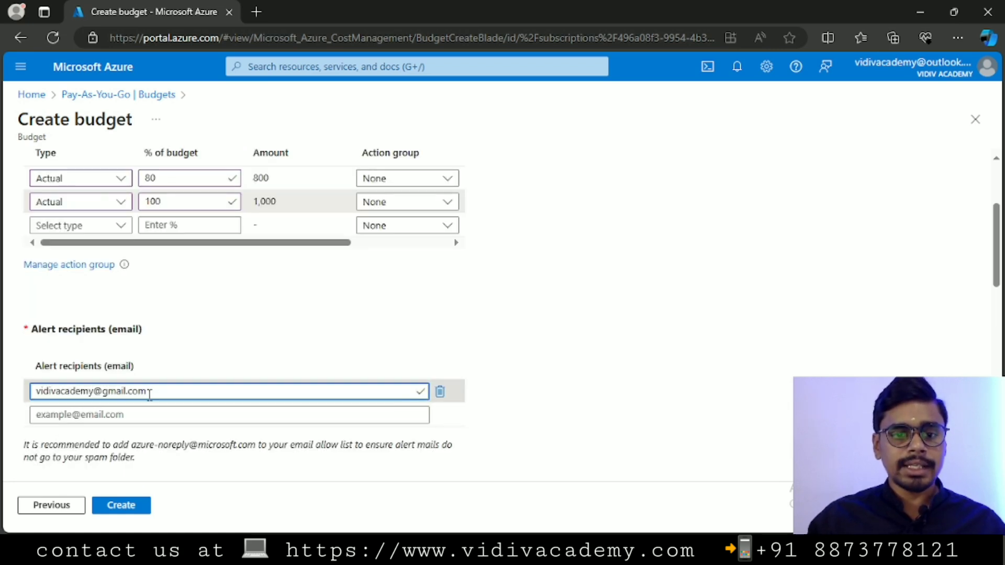
{"action": "left_click_drag", "start_coordinate": [149, 393], "coordinate": [35, 391]}
{"action": "scroll", "coordinate": [662, 370], "scroll_direction": "down", "scroll_amount": 4}
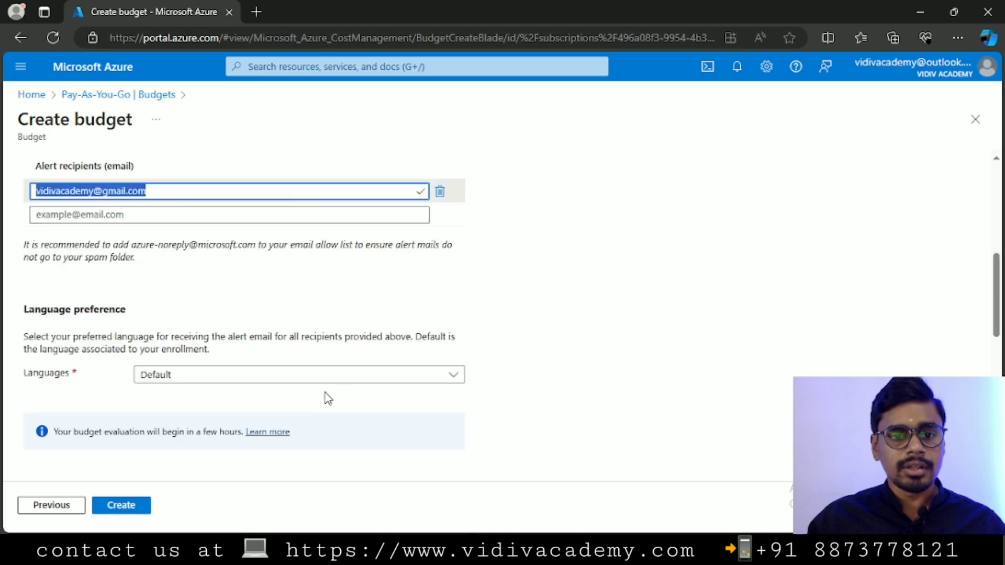
Choose English (United Kingdom) as the alert e-mail language preference.
{"action": "scroll", "coordinate": [324, 397], "scroll_direction": "down", "scroll_amount": 4}
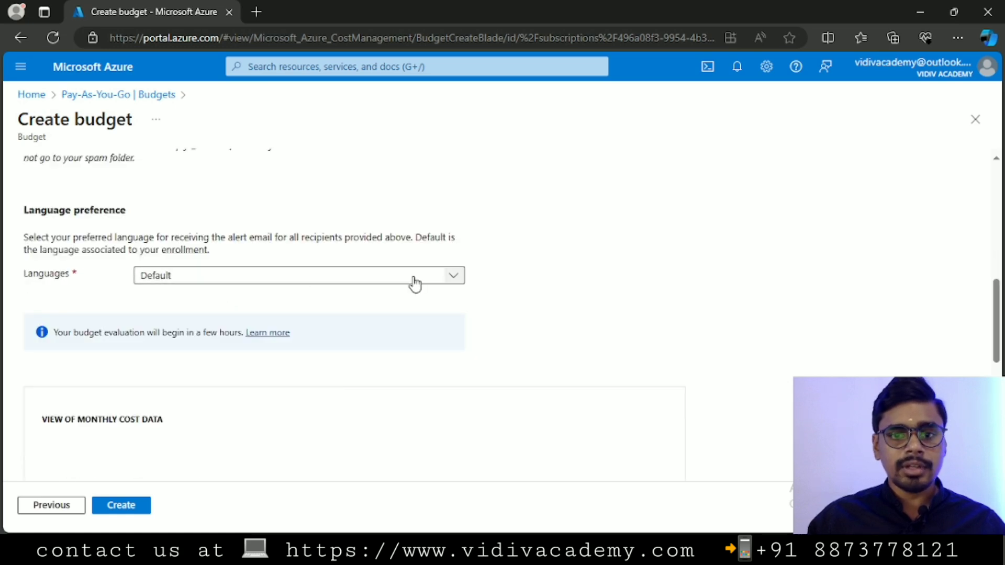
{"action": "left_click", "coordinate": [453, 284]}
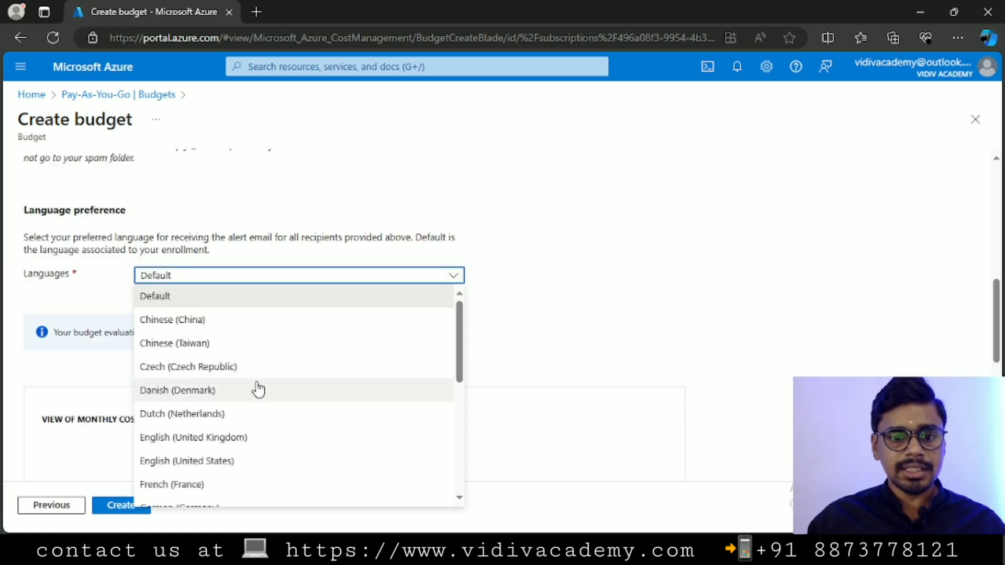
{"action": "scroll", "coordinate": [258, 390], "scroll_direction": "down", "scroll_amount": 2}
{"action": "scroll", "coordinate": [224, 385], "scroll_direction": "up", "scroll_amount": 1}
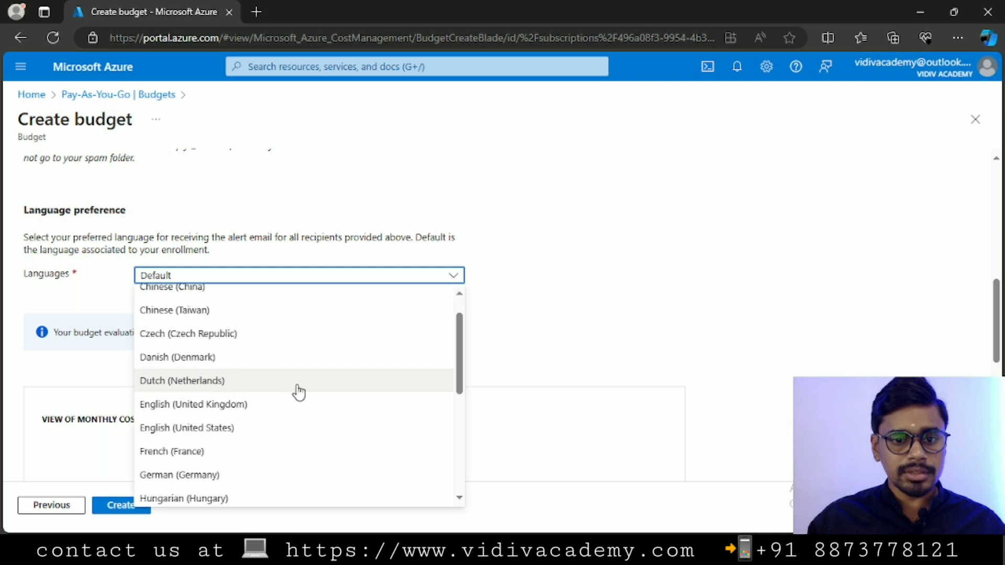
{"action": "left_click", "coordinate": [242, 409]}
{"action": "scroll", "coordinate": [654, 316], "scroll_direction": "down", "scroll_amount": 1}
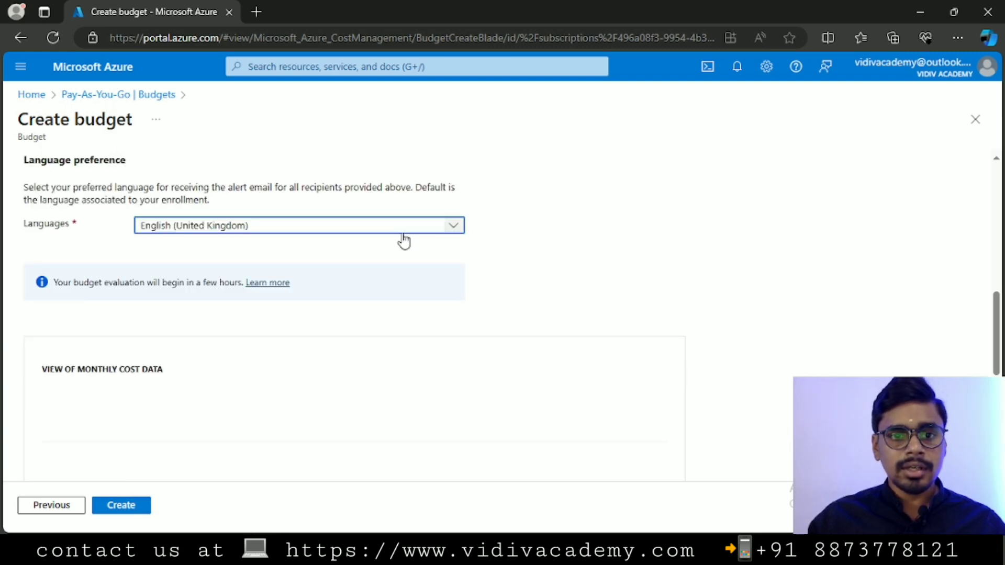
{"action": "scroll", "coordinate": [86, 359], "scroll_direction": "down", "scroll_amount": 5}
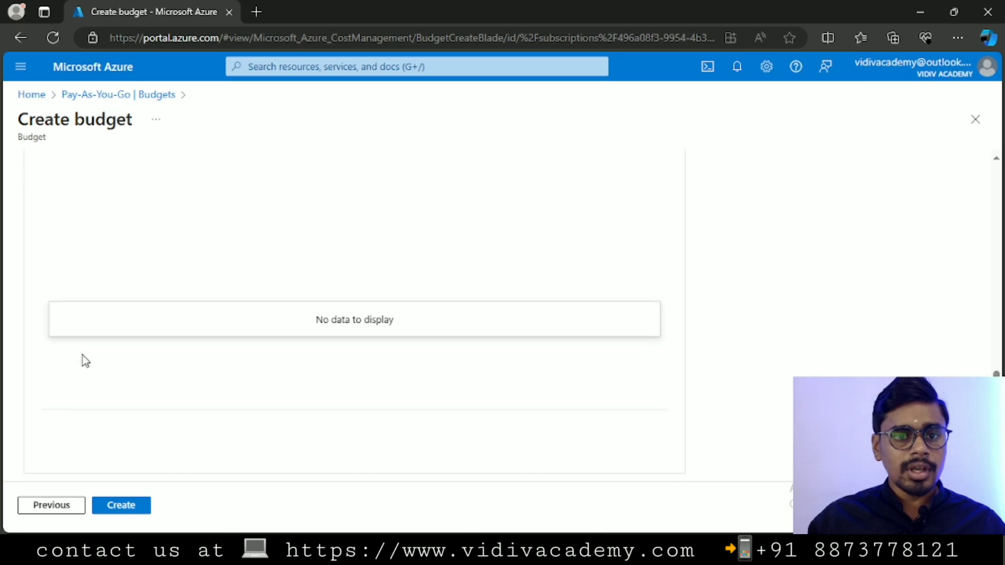
{"action": "scroll", "coordinate": [84, 360], "scroll_direction": "up", "scroll_amount": 6}
{"action": "scroll", "coordinate": [86, 366], "scroll_direction": "down", "scroll_amount": 3}
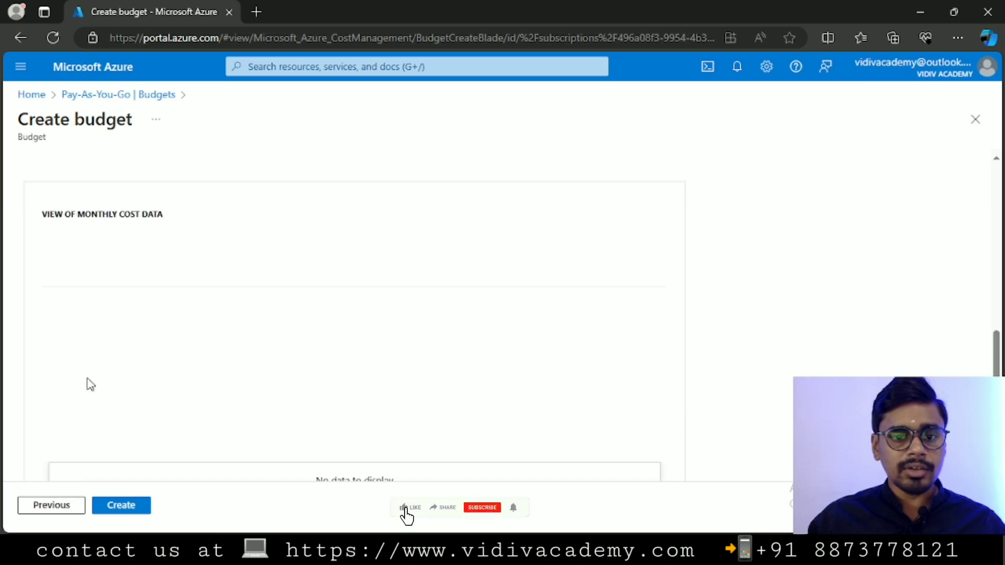
{"action": "scroll", "coordinate": [90, 385], "scroll_direction": "down", "scroll_amount": 3}
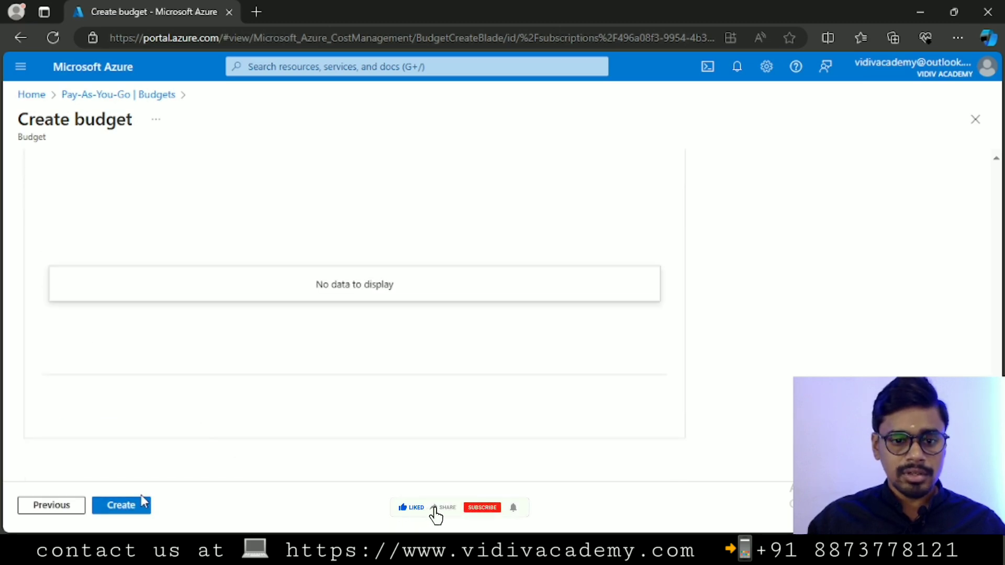
Submit the exceeded1K budget with Create to start validation.
{"action": "left_click", "coordinate": [125, 506]}
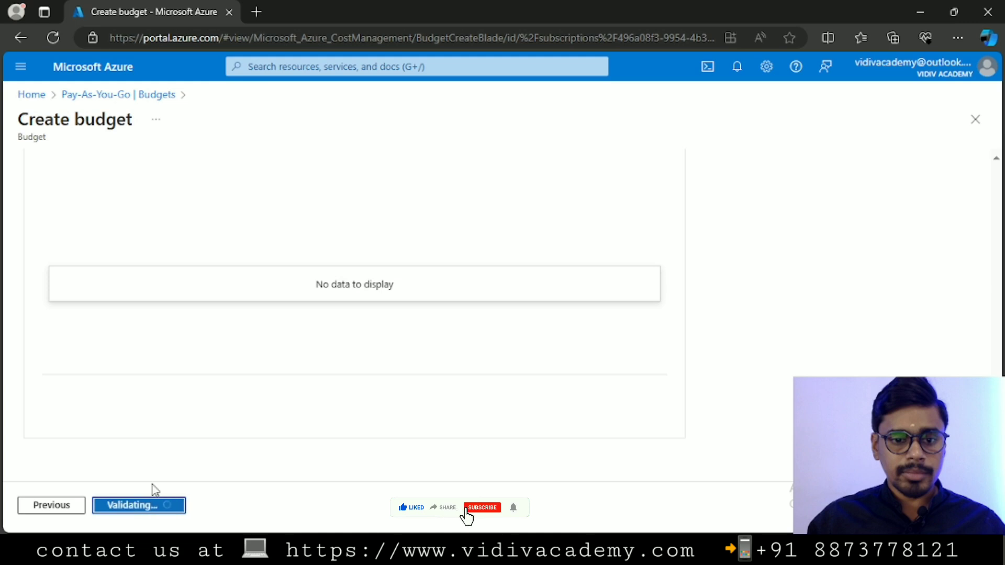